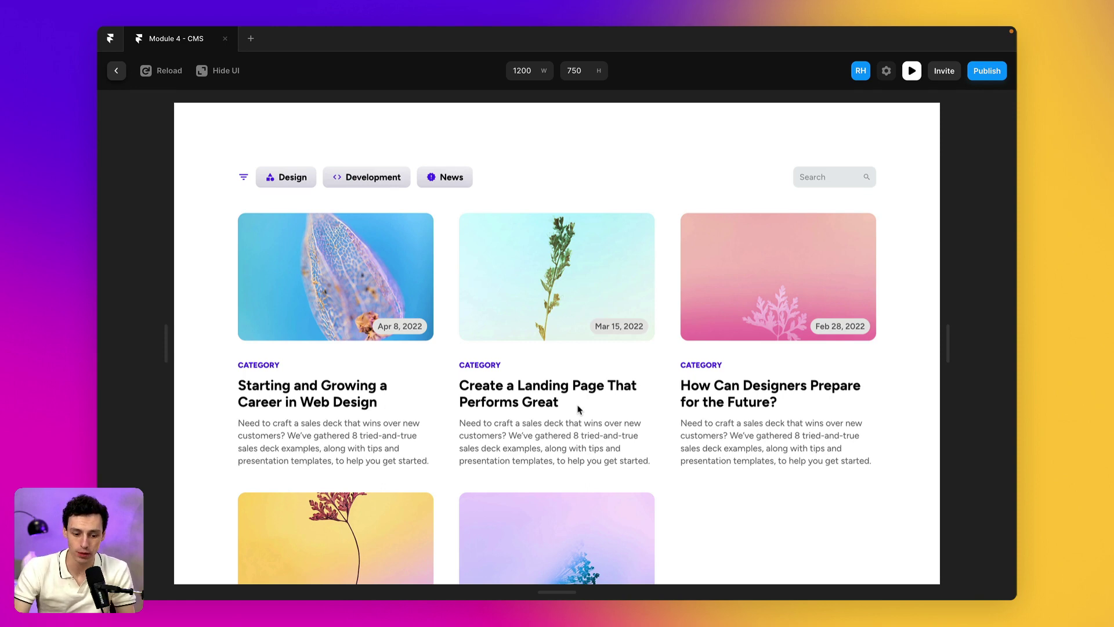
Step: In Preview, filter the blog posts to Design, Development, News, then back to Development
{"action": "left_click", "coordinate": [286, 178]}
{"action": "left_click", "coordinate": [372, 181]}
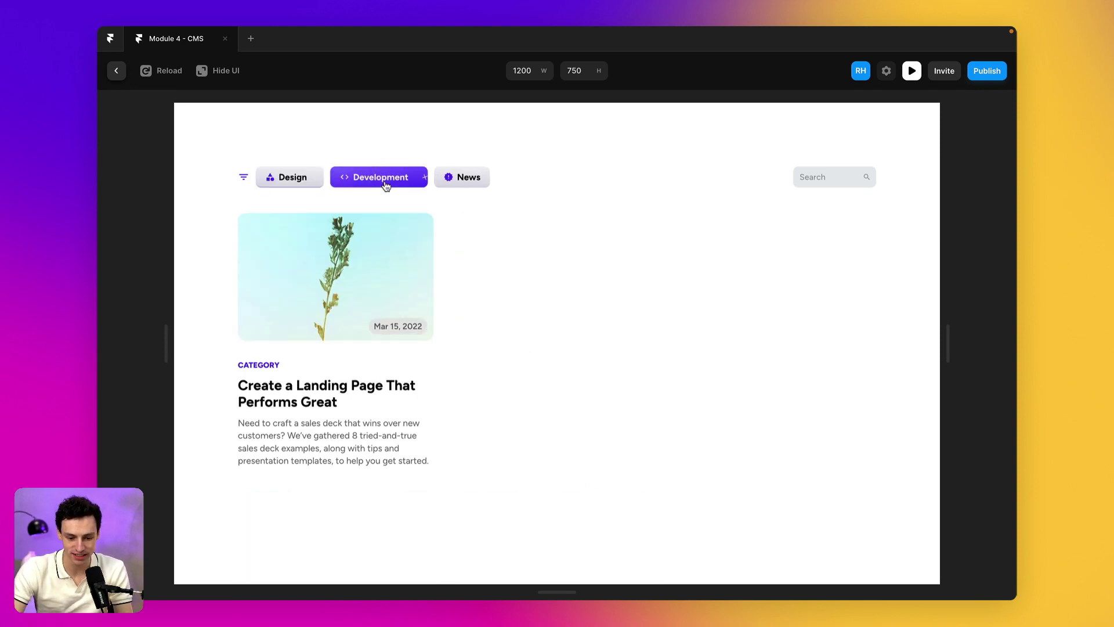
{"action": "left_click", "coordinate": [463, 186]}
{"action": "left_click", "coordinate": [366, 177]}
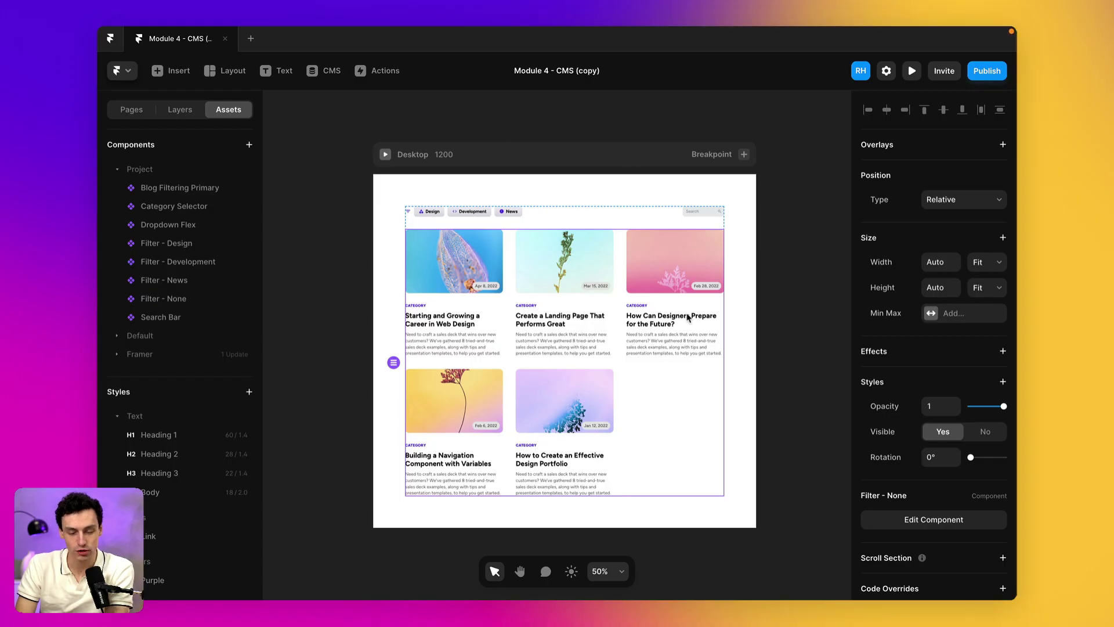
{"action": "left_click", "coordinate": [663, 218]}
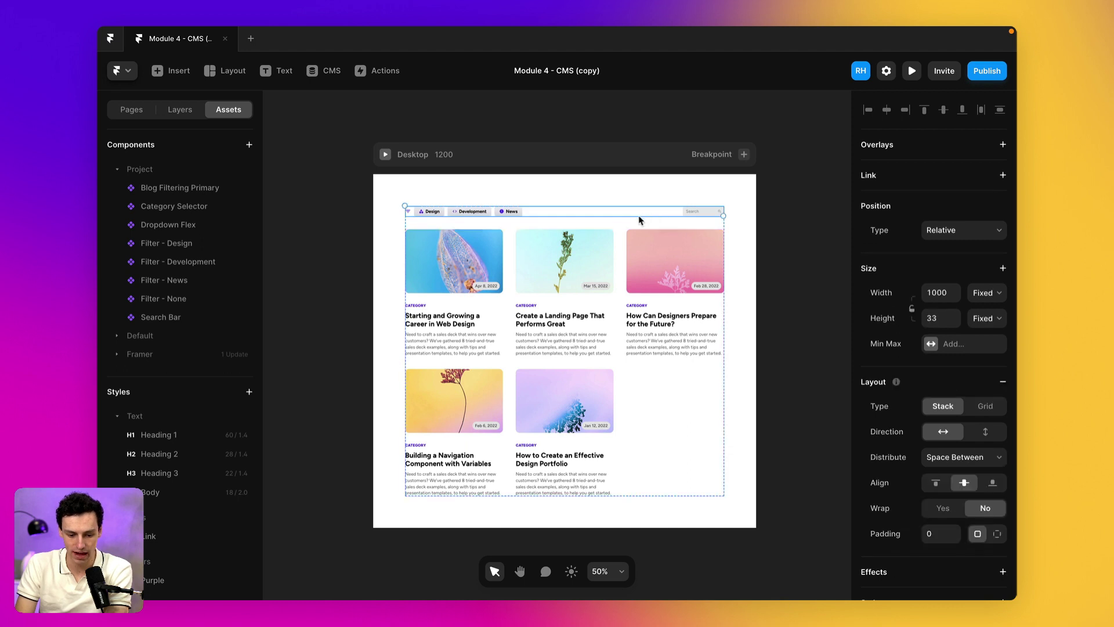
{"action": "left_click", "coordinate": [611, 228]}
{"action": "left_click", "coordinate": [665, 393]}
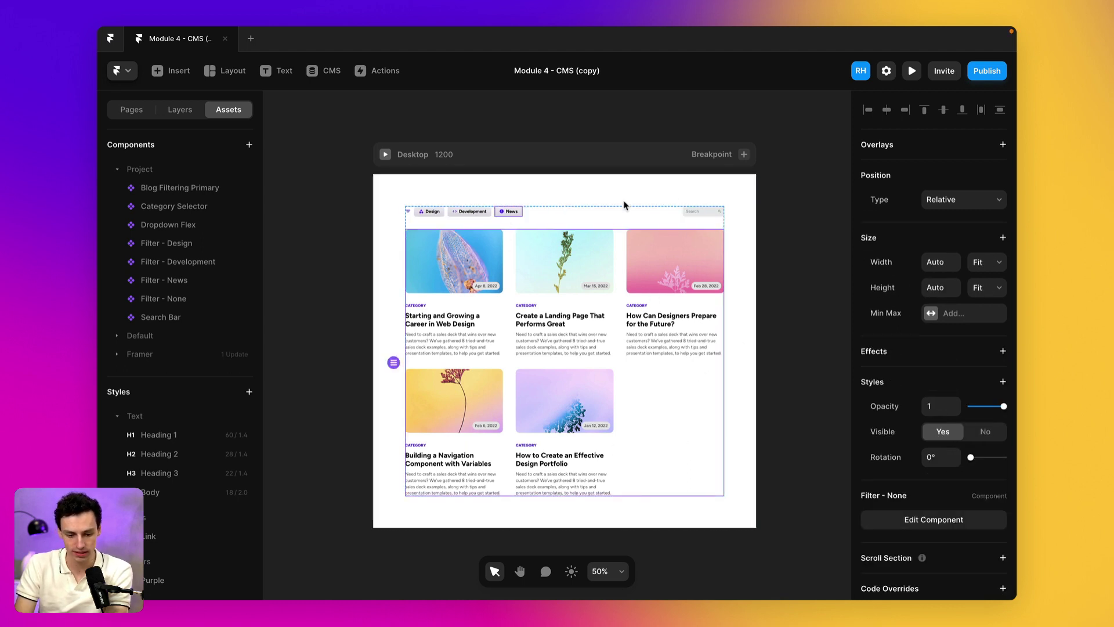
{"action": "left_click", "coordinate": [706, 212]}
{"action": "left_click", "coordinate": [477, 218]}
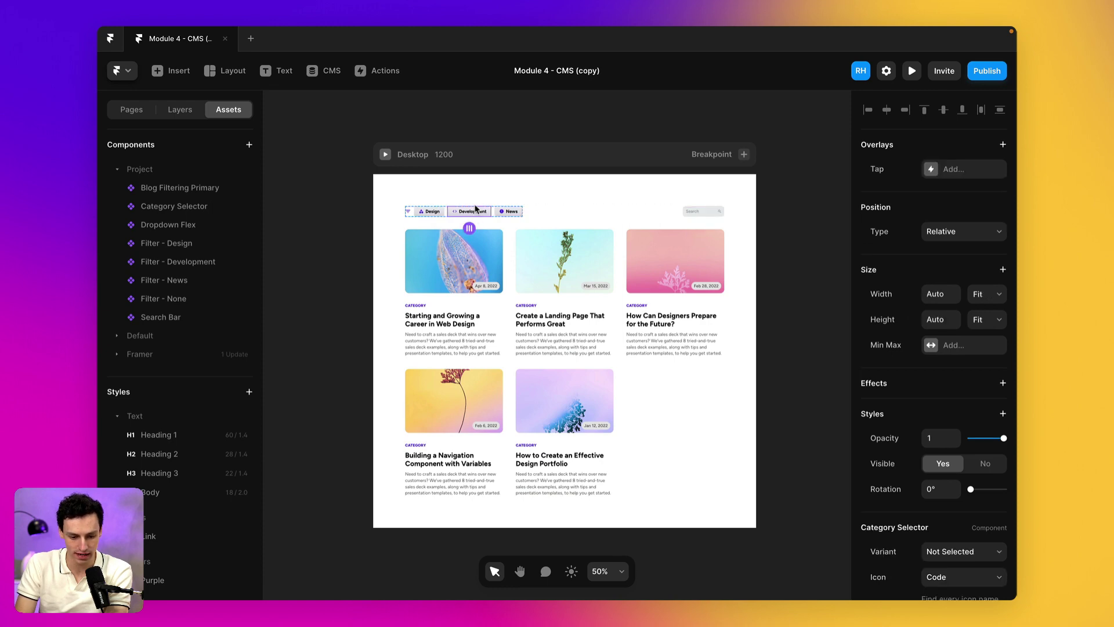
{"action": "scroll", "coordinate": [475, 208], "scroll_direction": "up", "scroll_amount": 5}
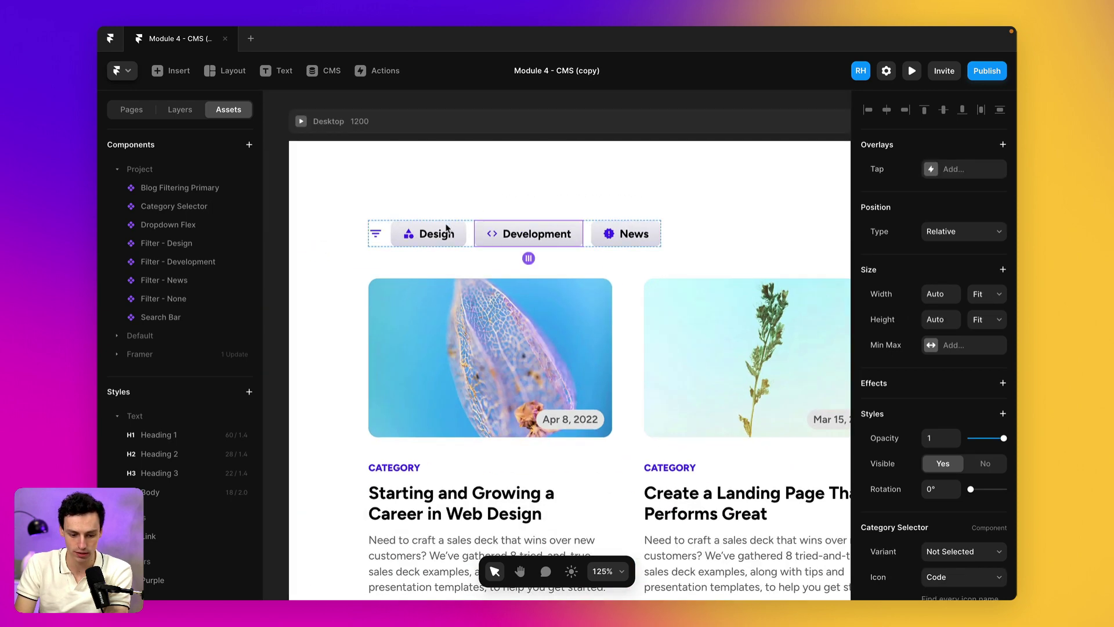
{"action": "left_click", "coordinate": [606, 244]}
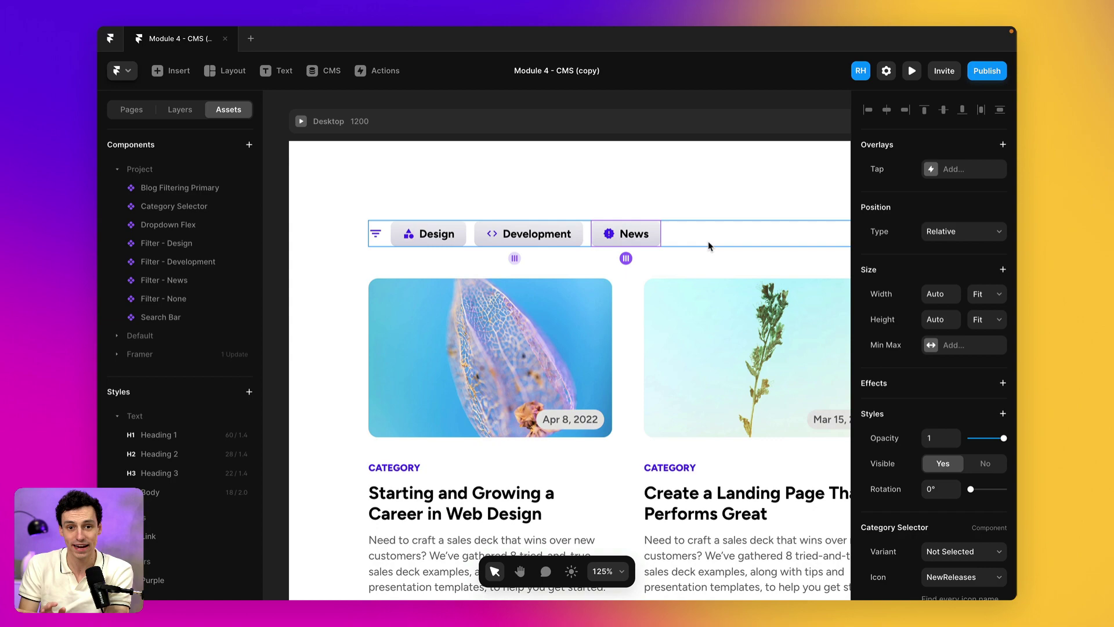
{"action": "scroll", "coordinate": [708, 241], "scroll_direction": "down", "scroll_amount": 5}
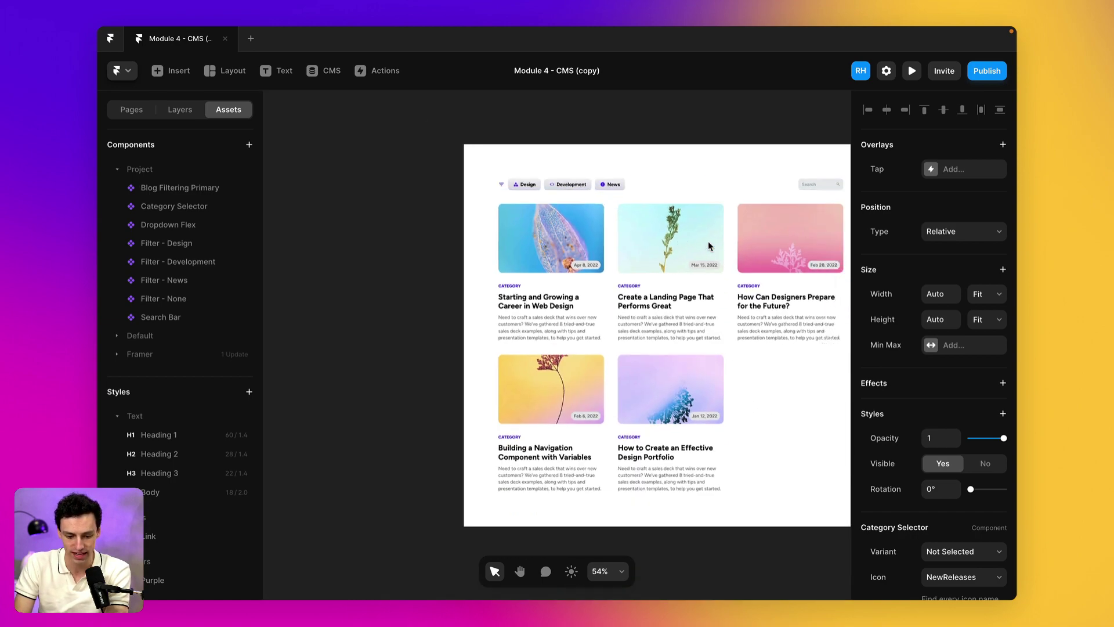
{"action": "left_click", "coordinate": [557, 305]}
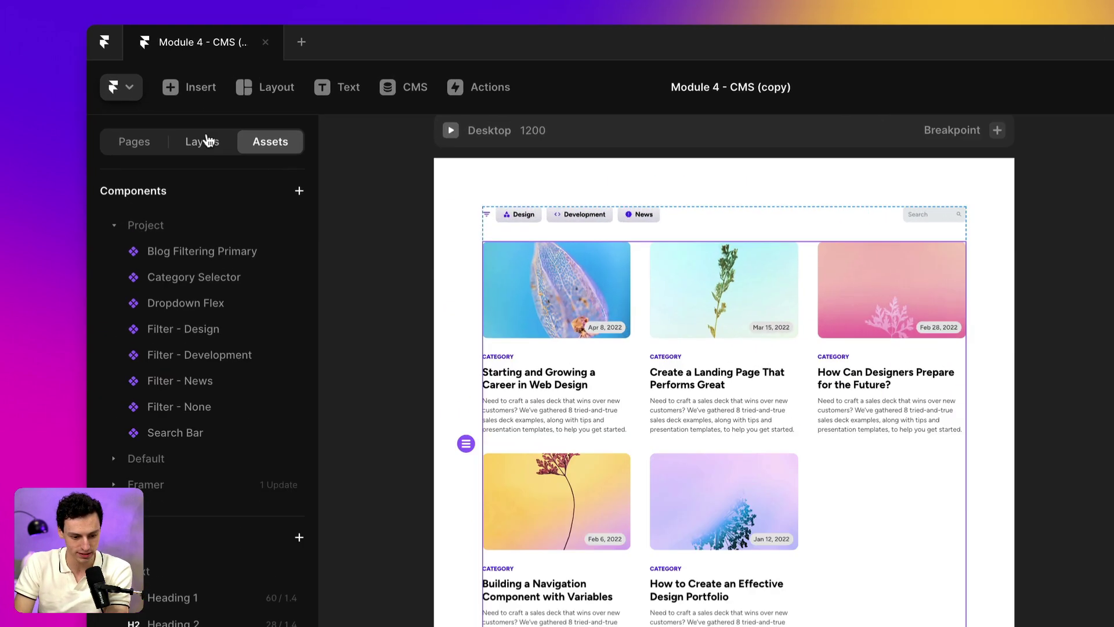
{"action": "left_click", "coordinate": [181, 110]}
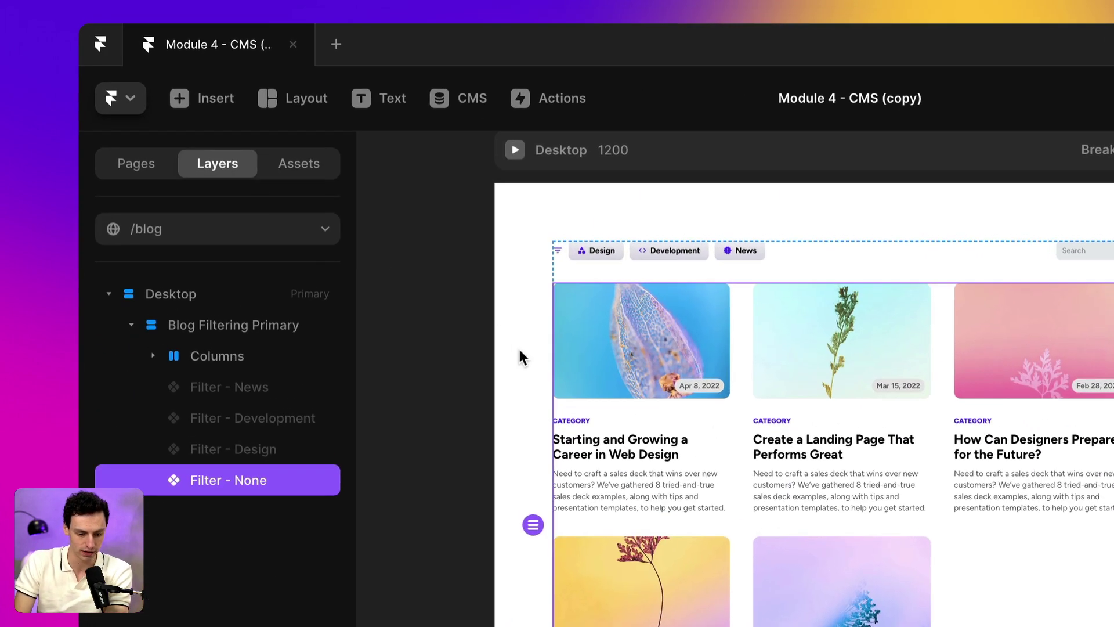
{"action": "left_click", "coordinate": [229, 387]}
{"action": "left_click", "coordinate": [235, 419]}
{"action": "left_click", "coordinate": [235, 449]}
{"action": "left_click", "coordinate": [239, 481]}
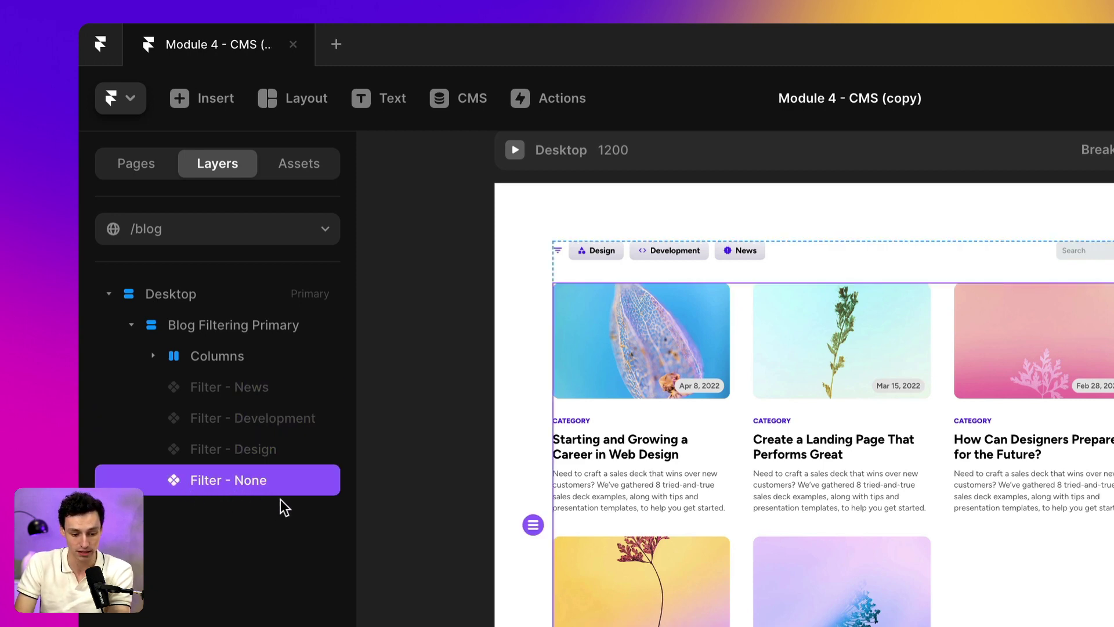
{"action": "left_click", "coordinate": [265, 447]}
{"action": "left_click", "coordinate": [292, 417]}
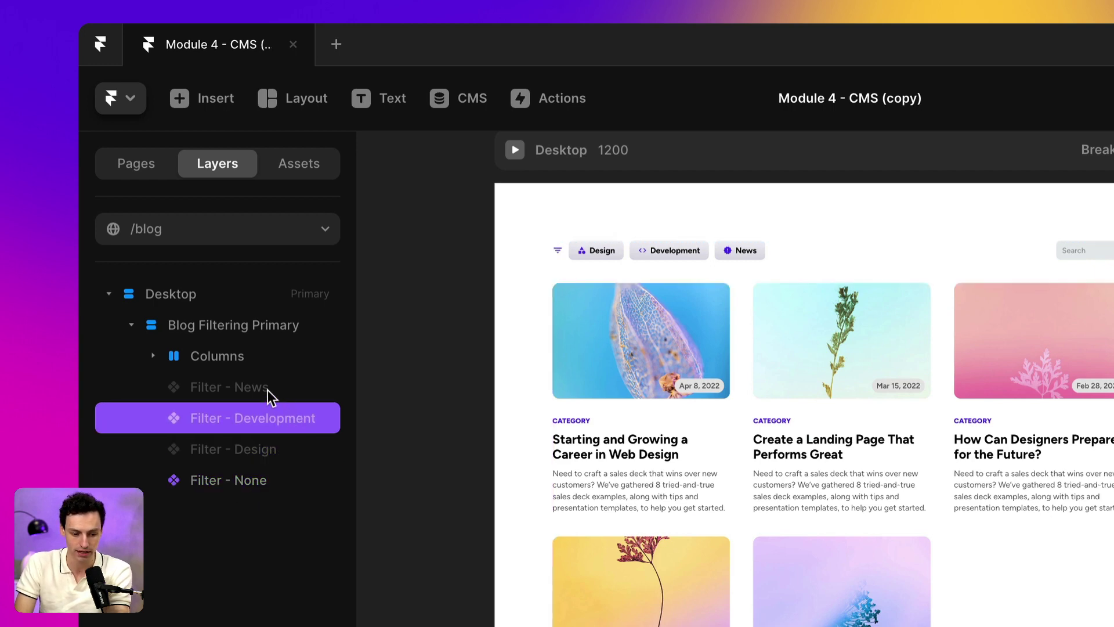
{"action": "left_click", "coordinate": [270, 394]}
{"action": "left_click", "coordinate": [294, 165]}
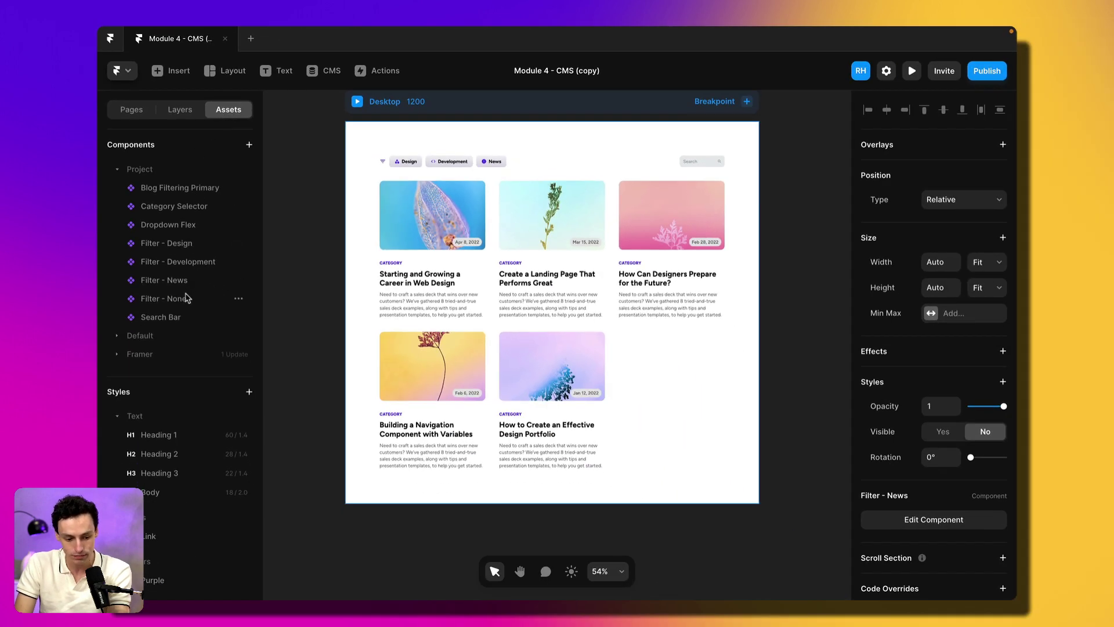
{"action": "left_click", "coordinate": [185, 299]}
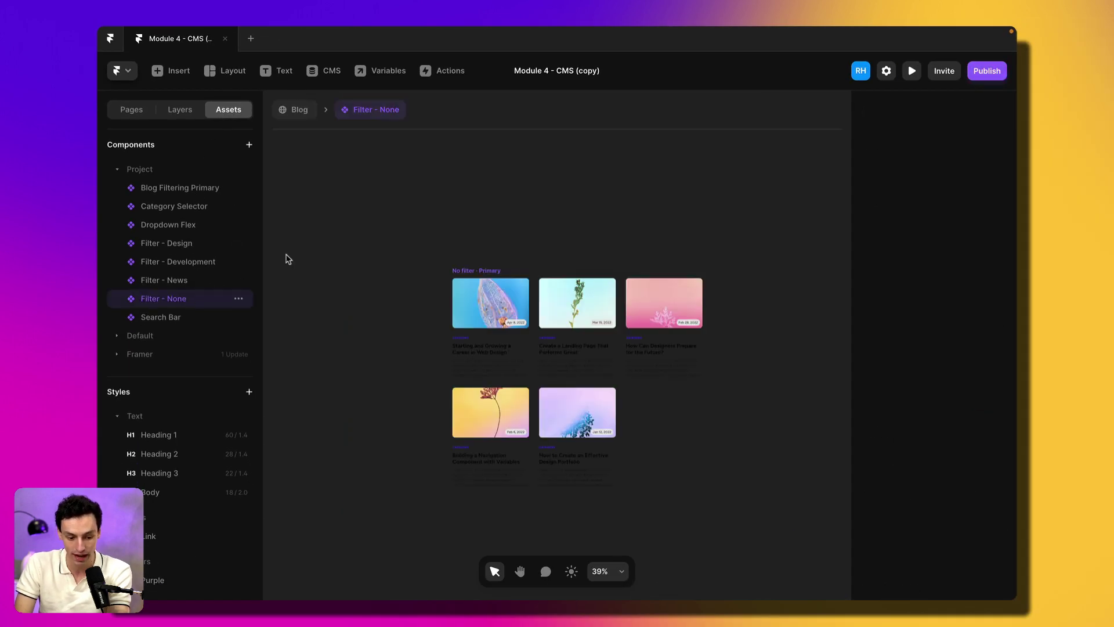
{"action": "left_click", "coordinate": [648, 400]}
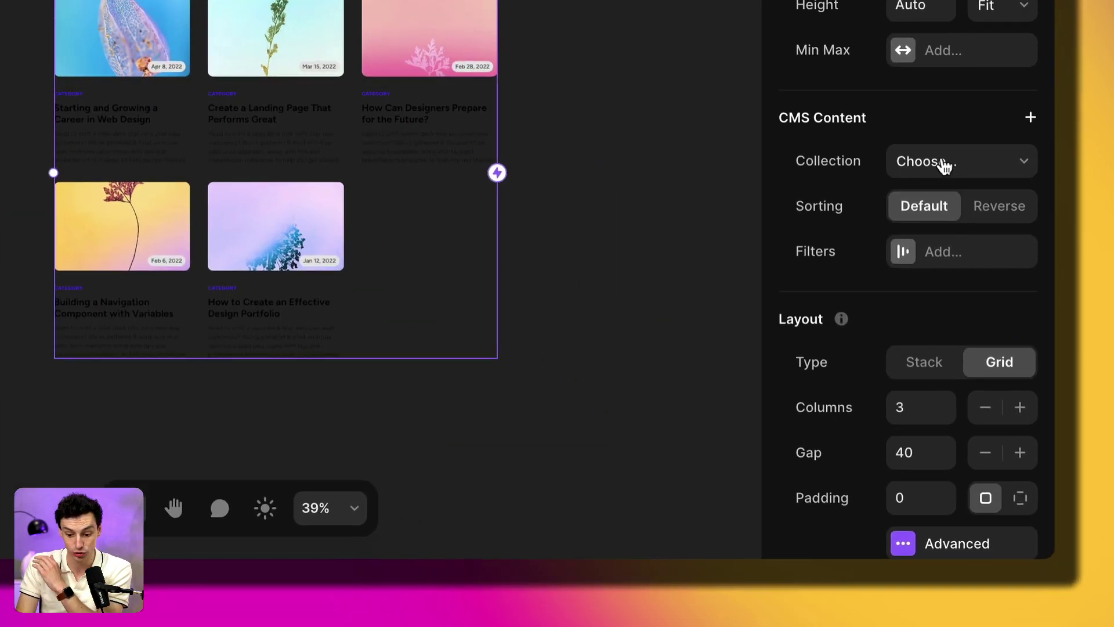
{"action": "left_click", "coordinate": [954, 377]}
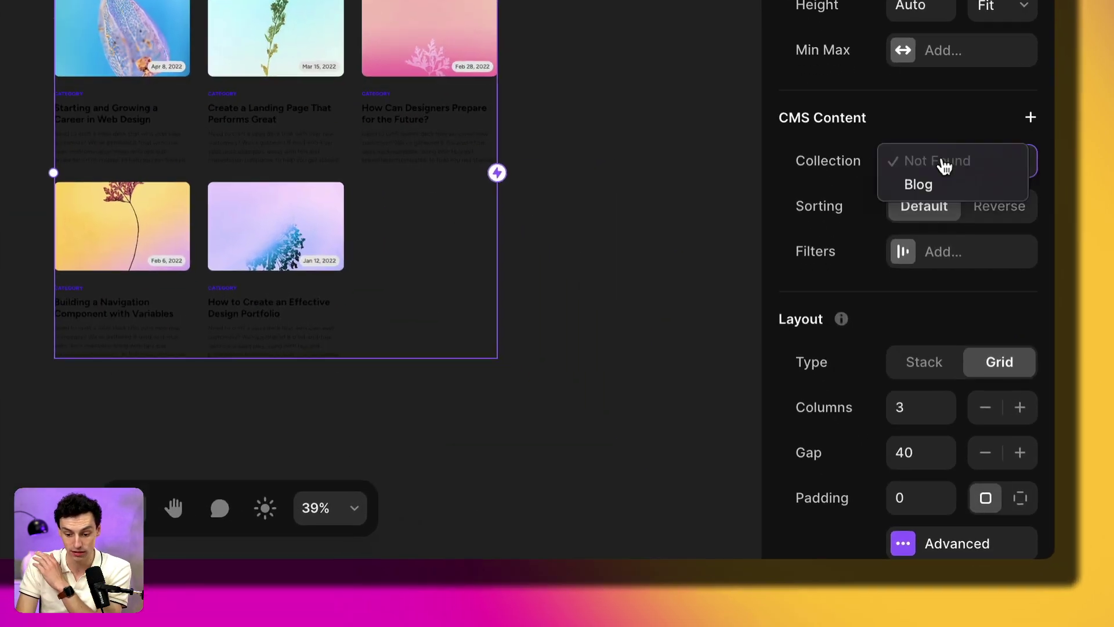
{"action": "left_click", "coordinate": [906, 252]}
{"action": "left_click", "coordinate": [906, 254]}
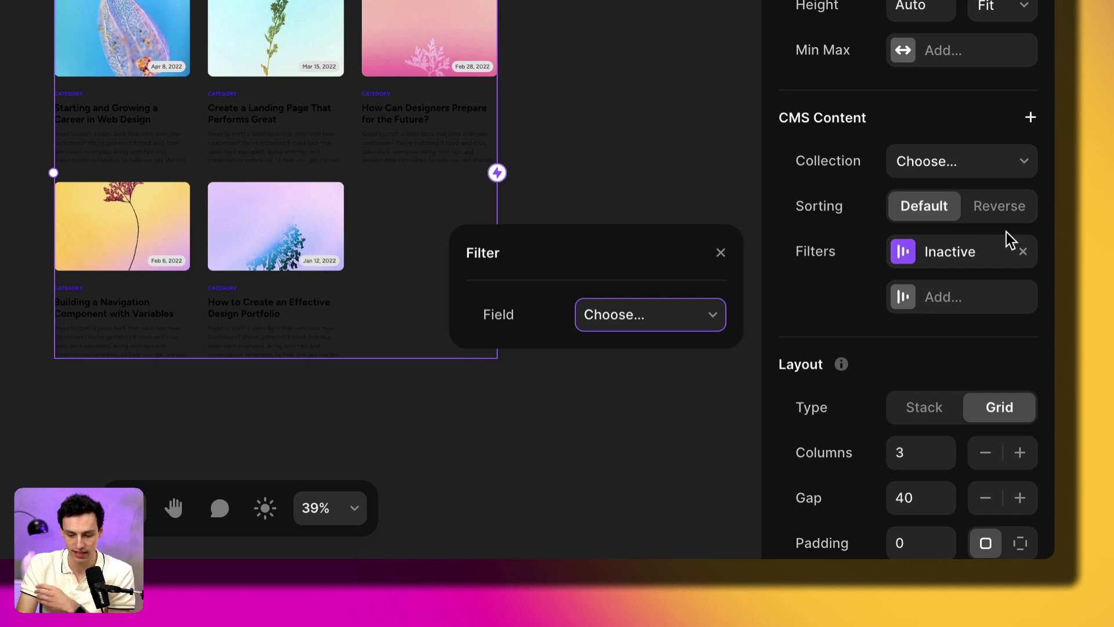
{"action": "left_click", "coordinate": [1023, 251]}
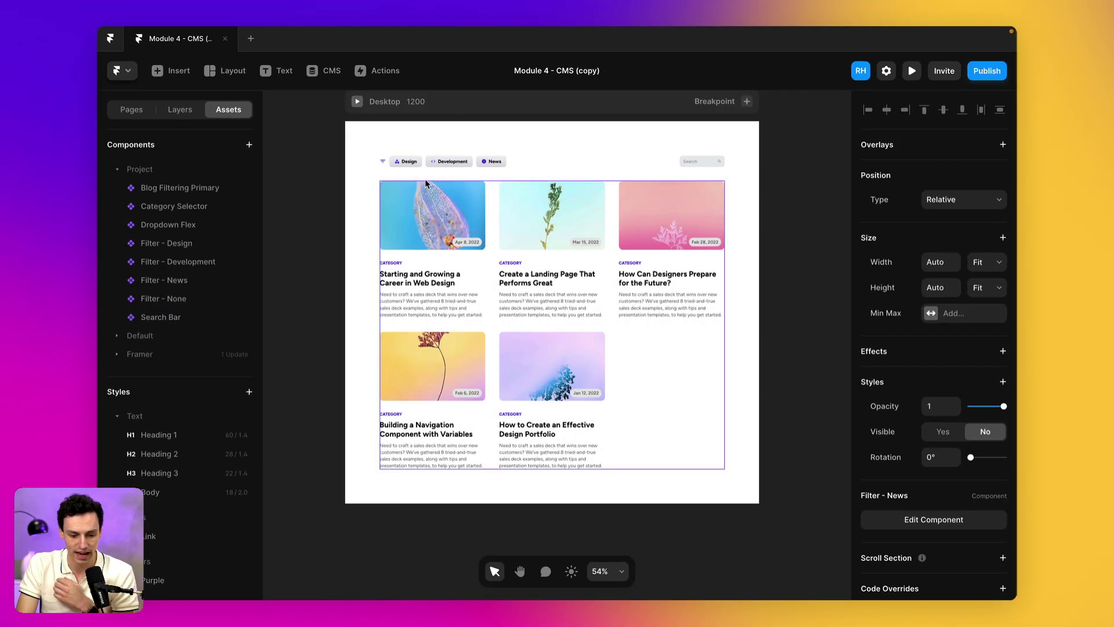
{"action": "left_click", "coordinate": [447, 162]}
{"action": "left_click", "coordinate": [493, 165]}
{"action": "left_click", "coordinate": [451, 162]}
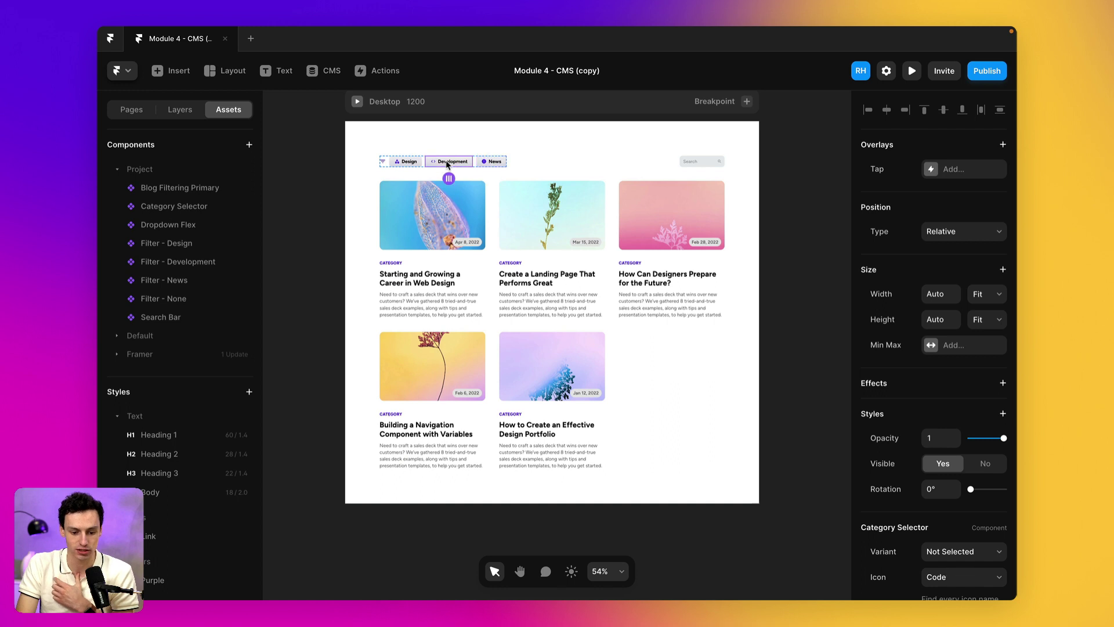
{"action": "left_click", "coordinate": [409, 162]}
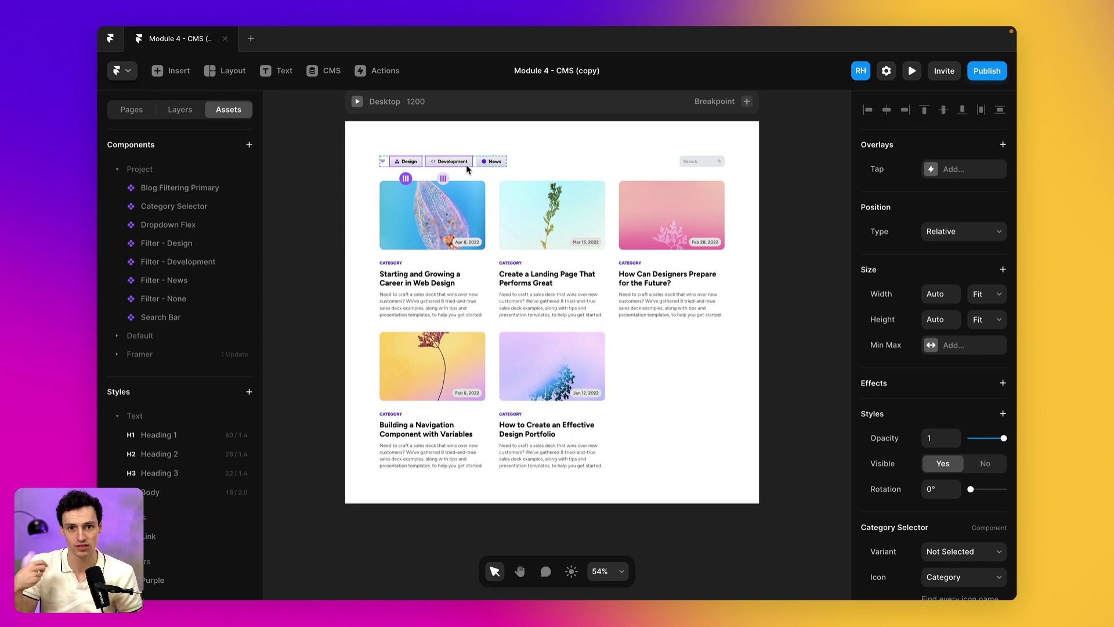
Step: Open the Filter - None five-post grid to review its layout settings, then return to the Blog page
{"action": "double_click", "coordinate": [668, 352]}
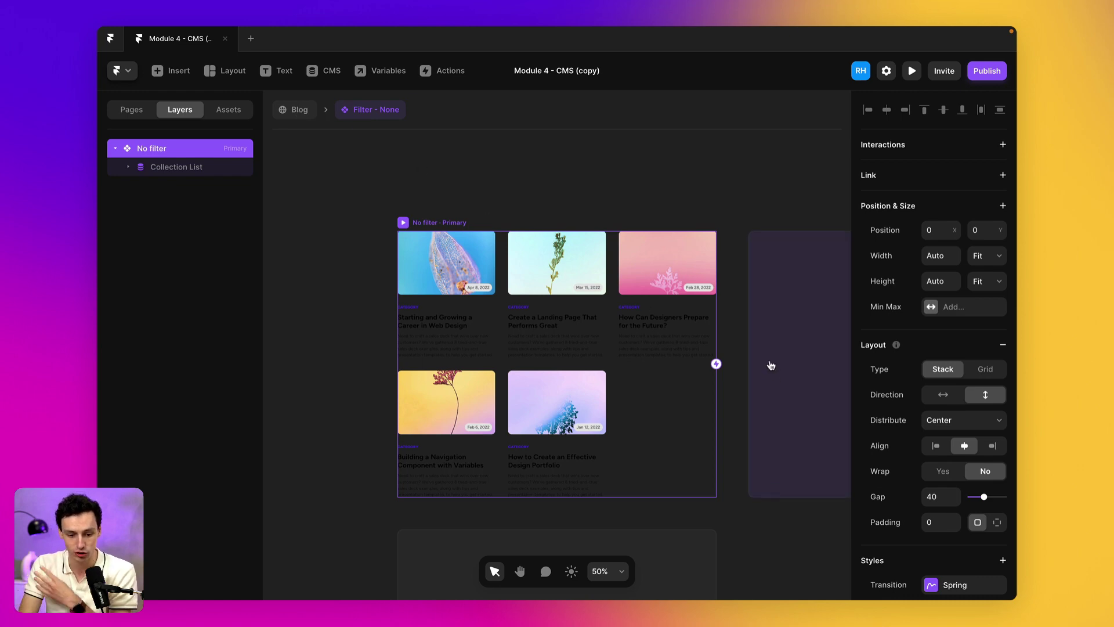
{"action": "scroll", "coordinate": [1010, 551], "scroll_direction": "down", "scroll_amount": 5}
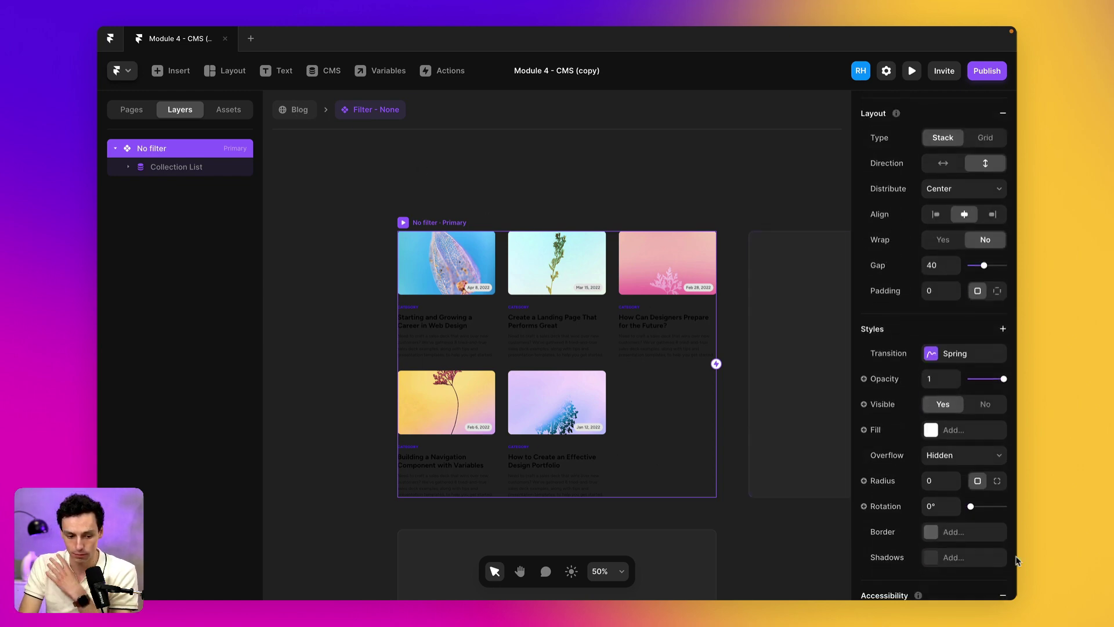
{"action": "scroll", "coordinate": [995, 498], "scroll_direction": "down", "scroll_amount": 3}
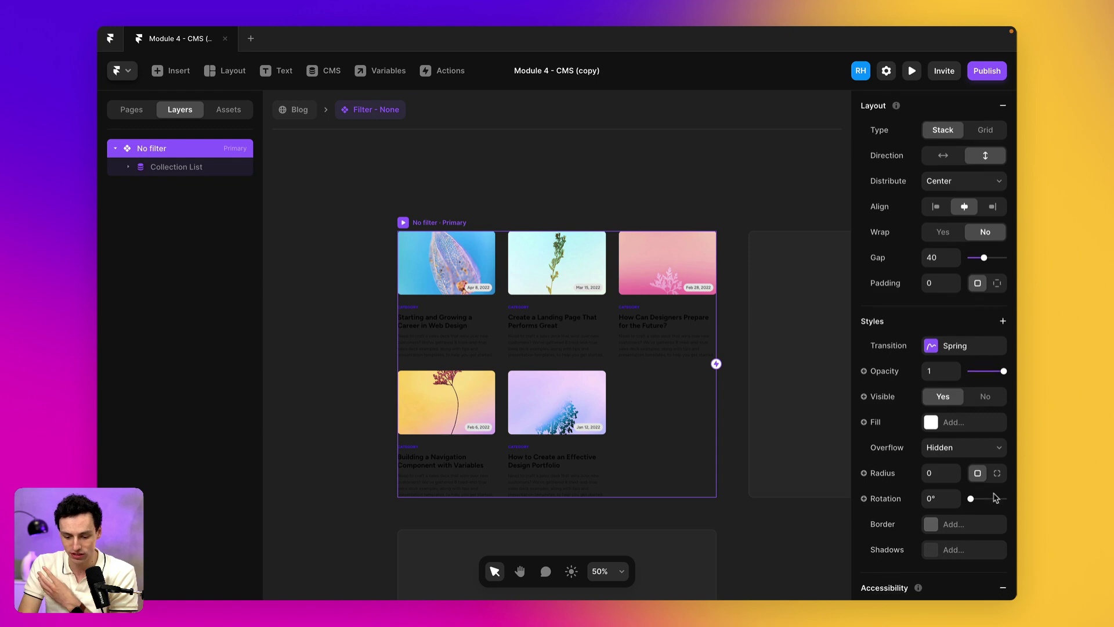
{"action": "scroll", "coordinate": [995, 498], "scroll_direction": "up", "scroll_amount": 7}
{"action": "scroll", "coordinate": [995, 498], "scroll_direction": "up", "scroll_amount": 1}
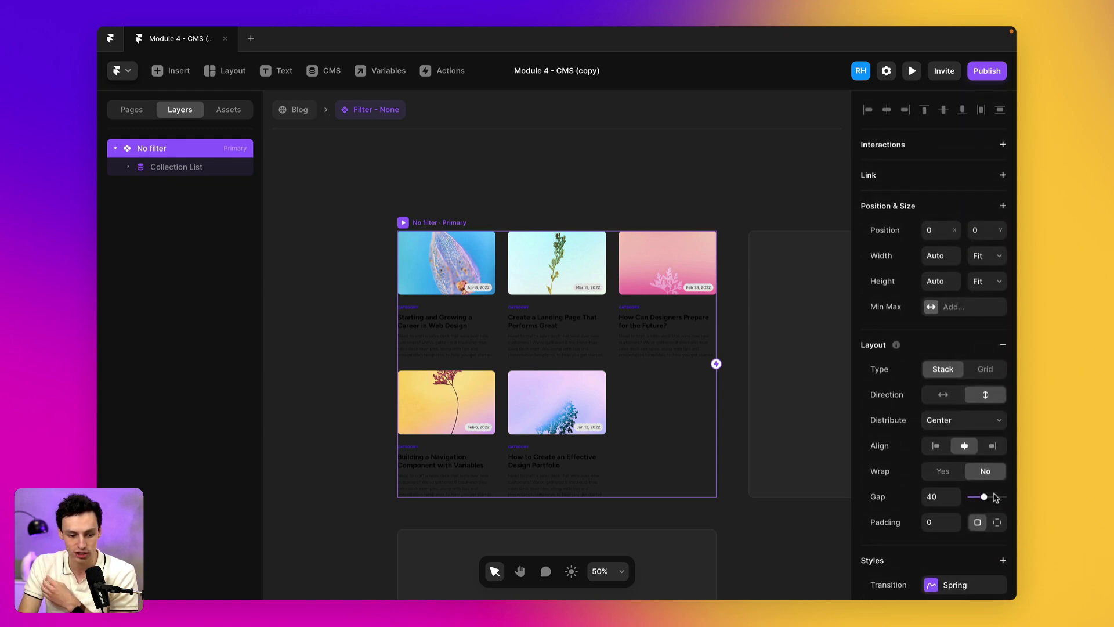
{"action": "left_click", "coordinate": [294, 110]}
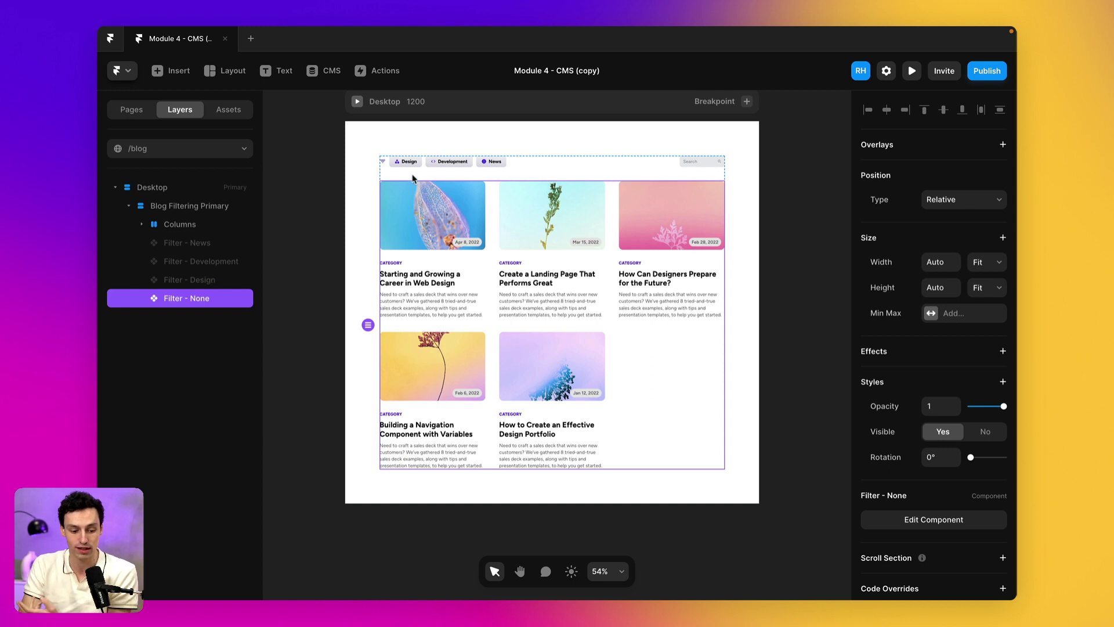
Step: Open the Filter - Design component and inspect its CMS grid's Category filter settings
{"action": "left_click", "coordinate": [218, 279]}
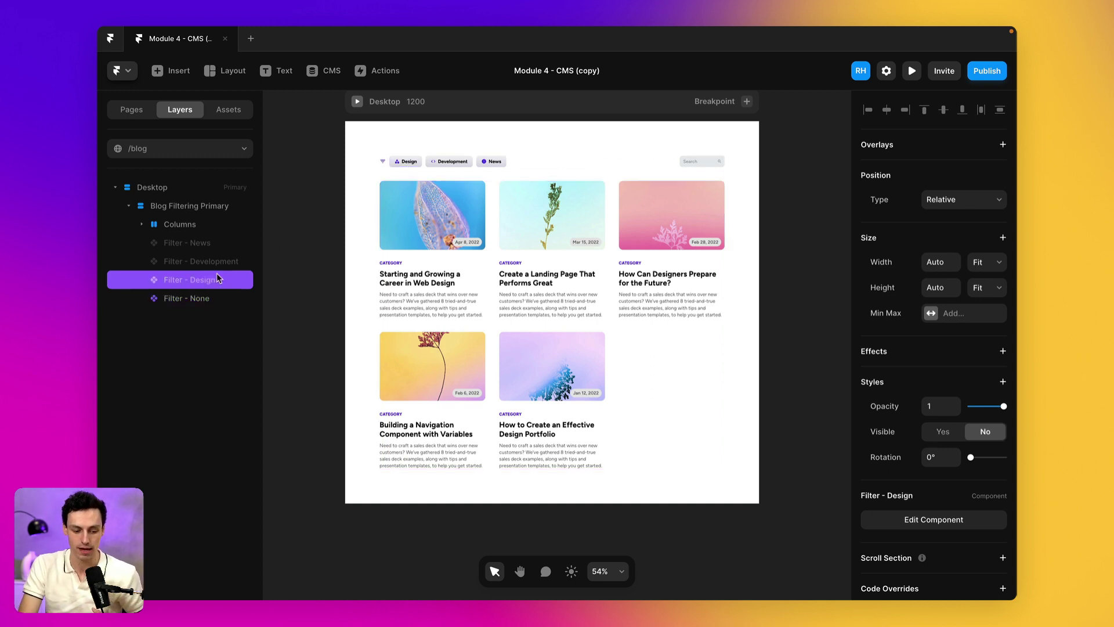
{"action": "left_click", "coordinate": [228, 109]}
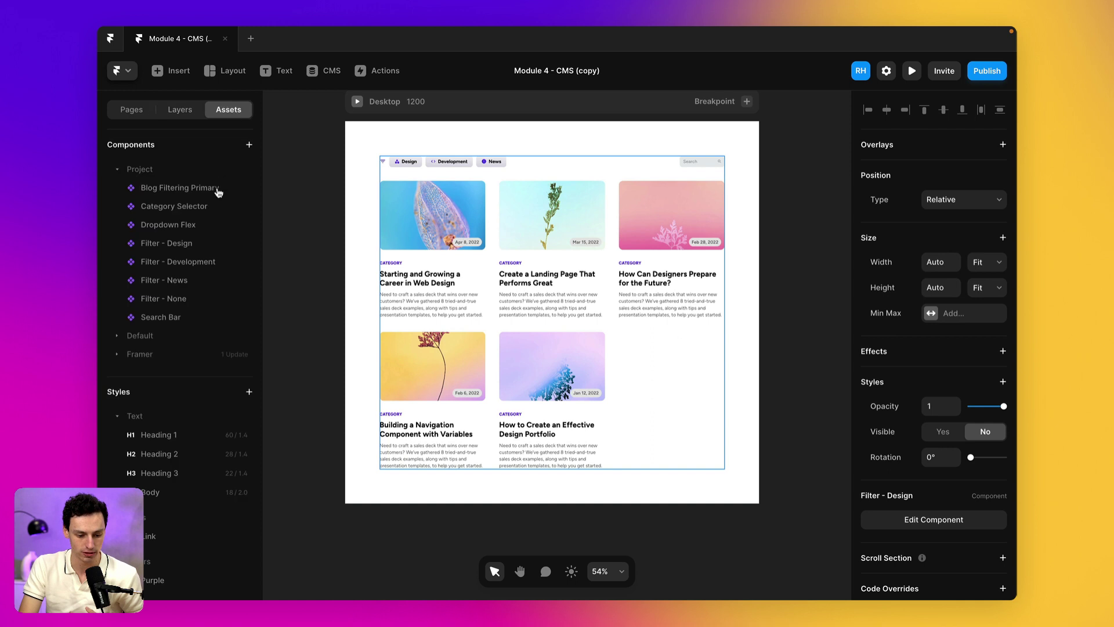
{"action": "double_click", "coordinate": [181, 248]}
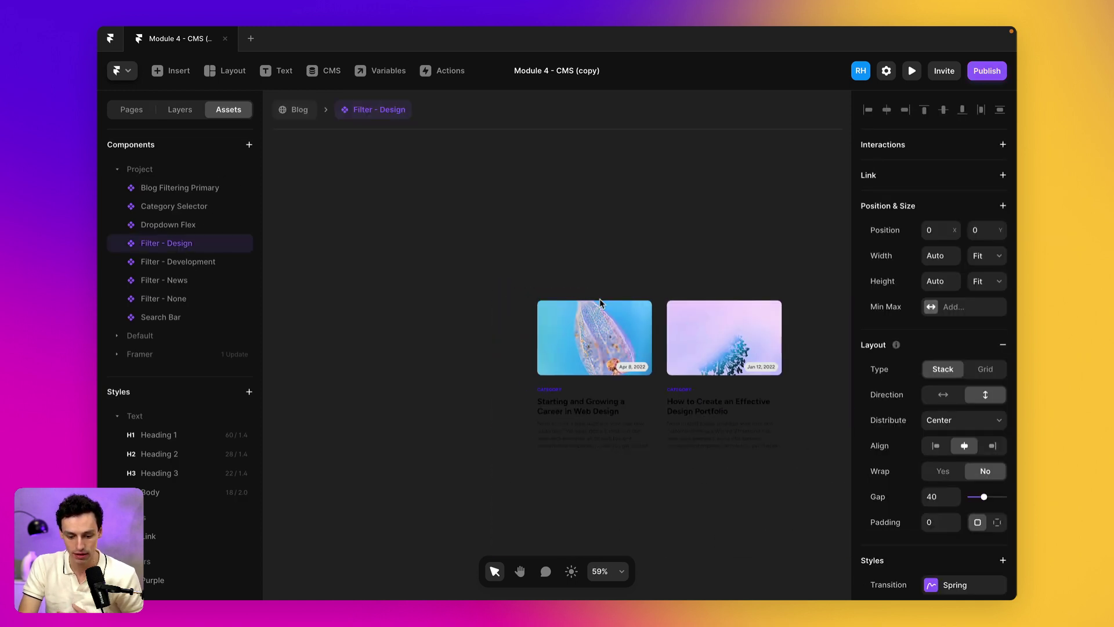
{"action": "scroll", "coordinate": [897, 441], "scroll_direction": "down", "scroll_amount": 8}
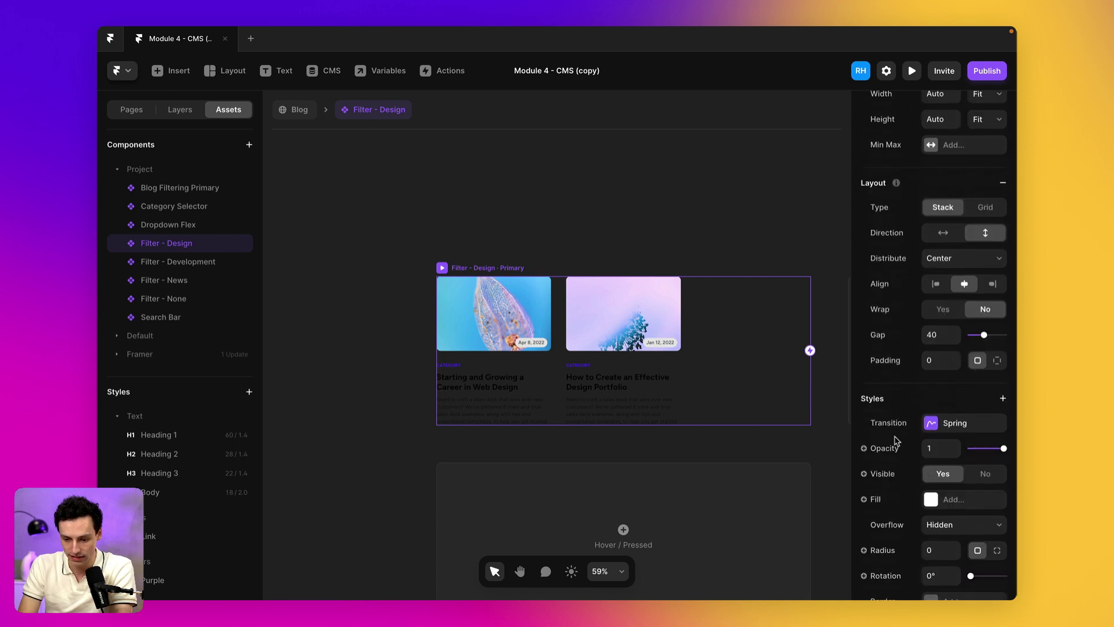
{"action": "left_click", "coordinate": [648, 351]}
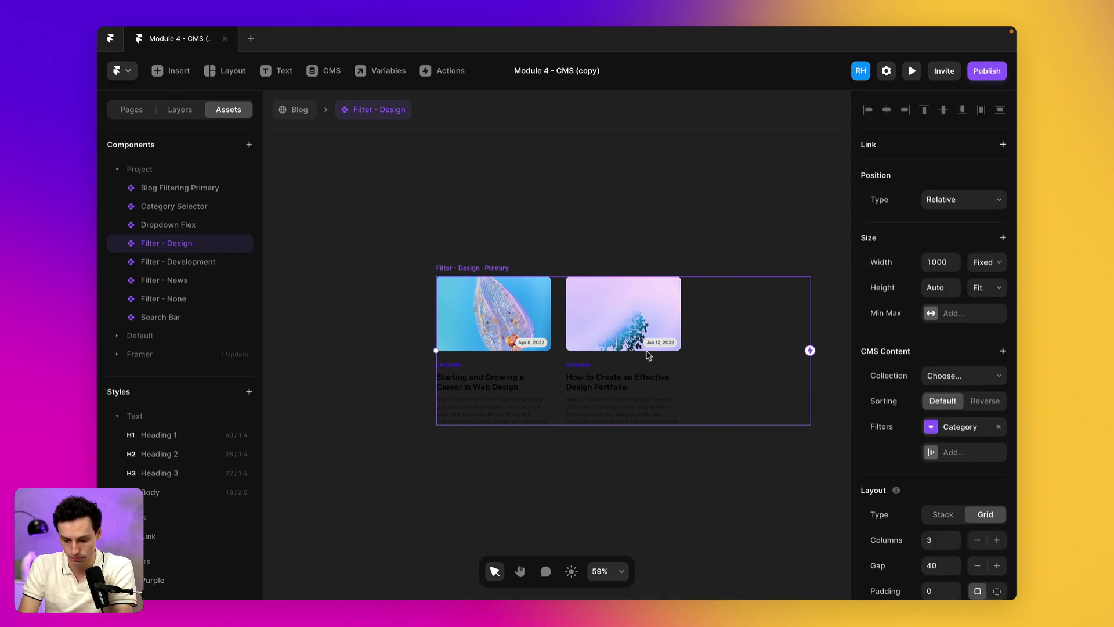
{"action": "left_click", "coordinate": [941, 433]}
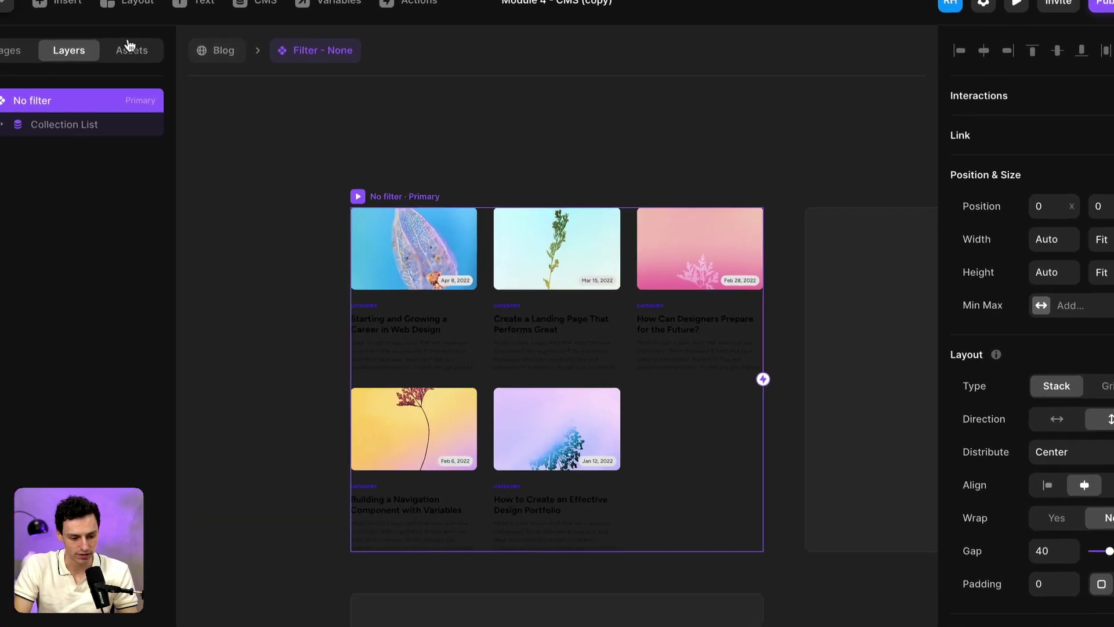
Step: Check the Filter - None, Filter - Development and Filter - News components, then return to the Blog page
{"action": "left_click", "coordinate": [228, 109]}
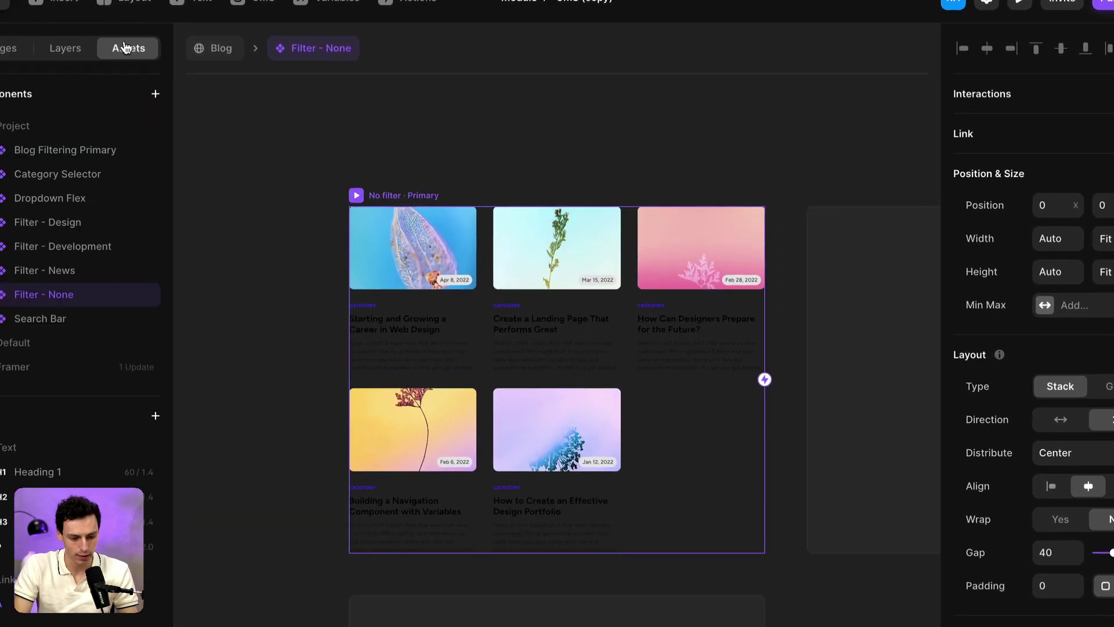
{"action": "left_click", "coordinate": [79, 248]}
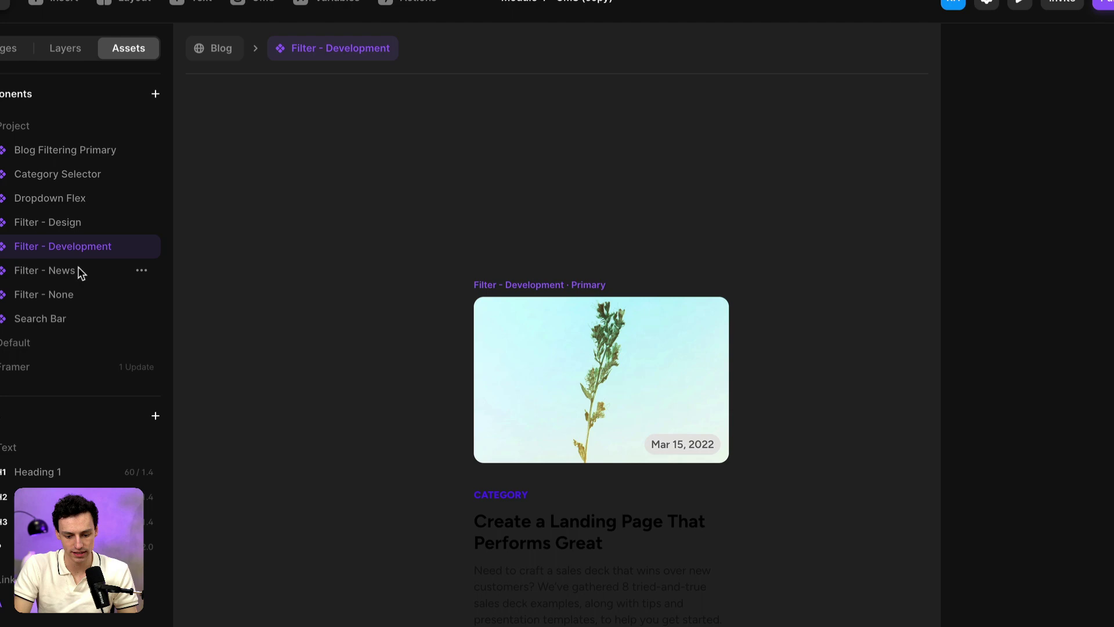
{"action": "left_click", "coordinate": [78, 267]}
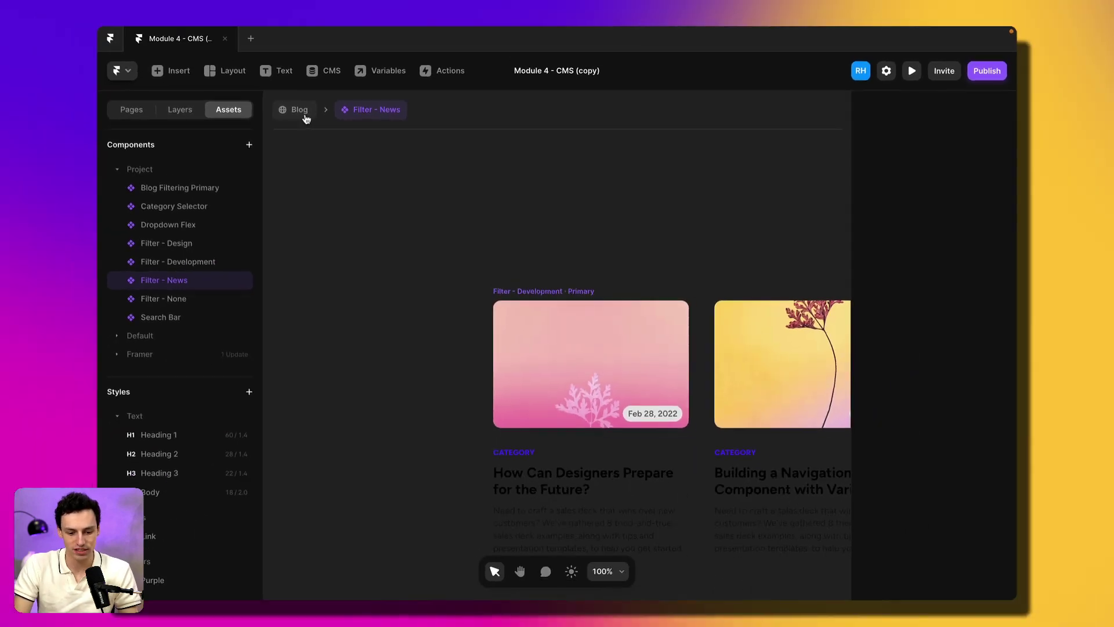
{"action": "left_click", "coordinate": [218, 48]}
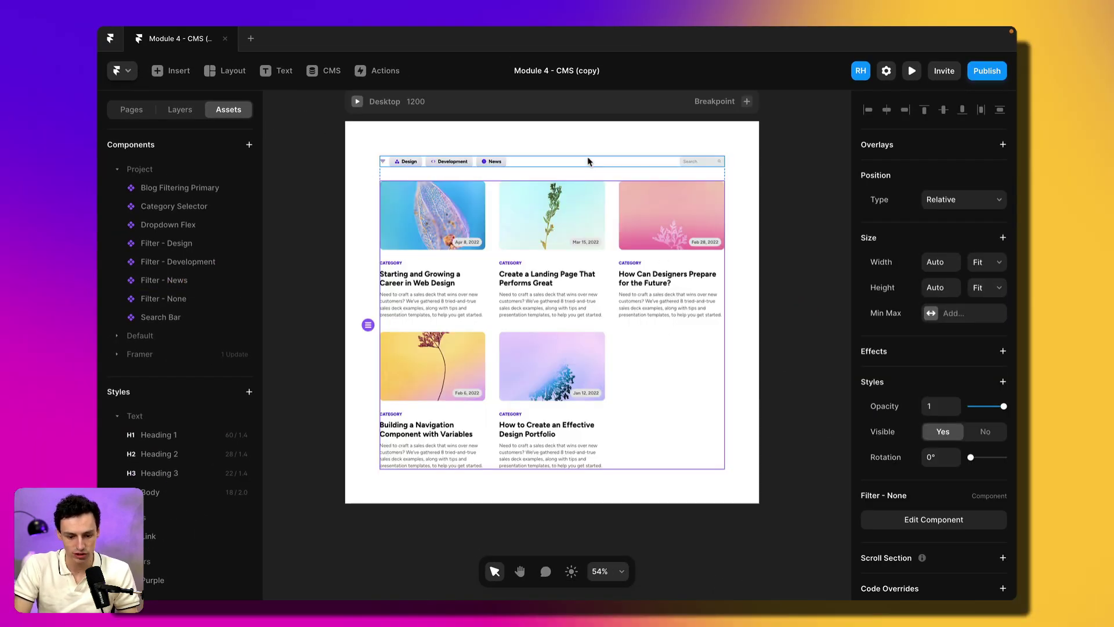
Step: Turn the blog posts stack into a component named Blog Filtering Primary
{"action": "left_click", "coordinate": [587, 174]}
{"action": "left_click", "coordinate": [191, 114]}
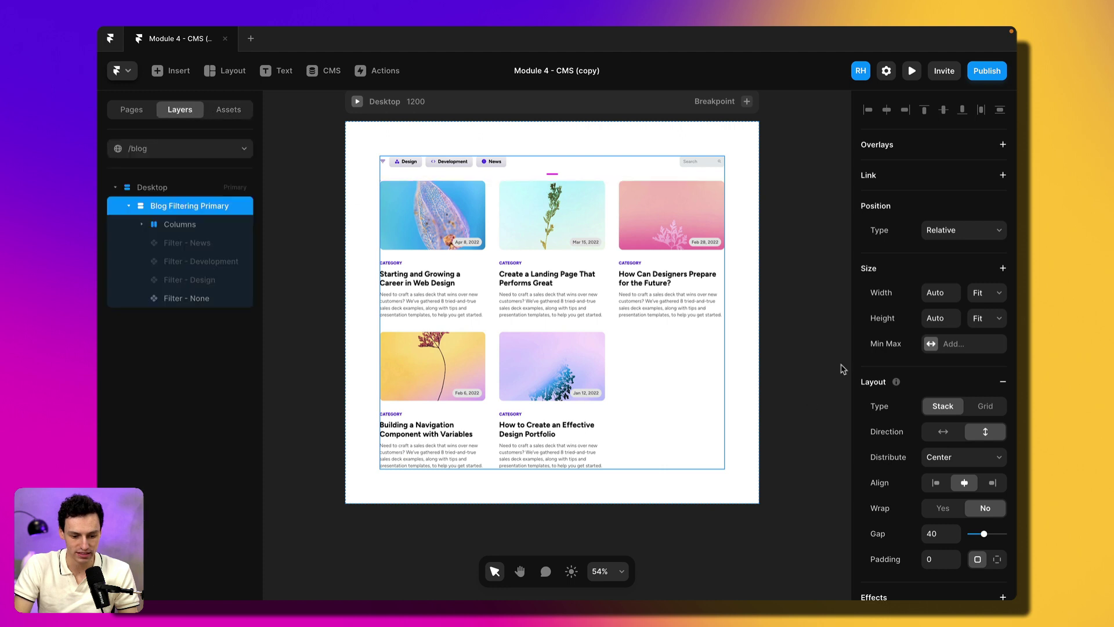
{"action": "right_click", "coordinate": [599, 175]}
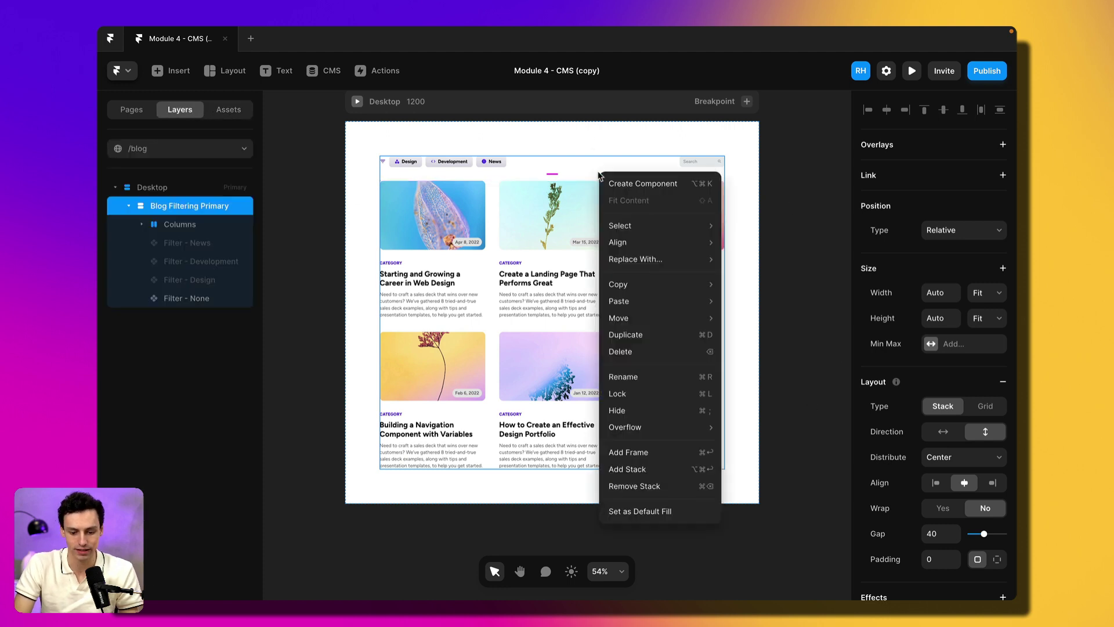
{"action": "left_click", "coordinate": [609, 184]}
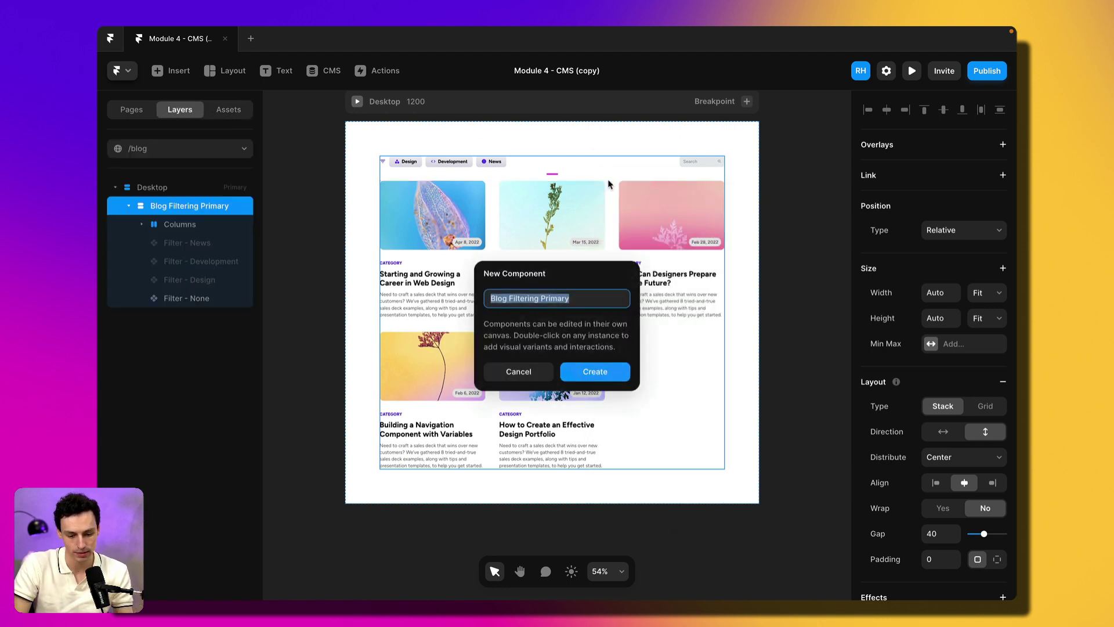
{"action": "left_click", "coordinate": [593, 371]}
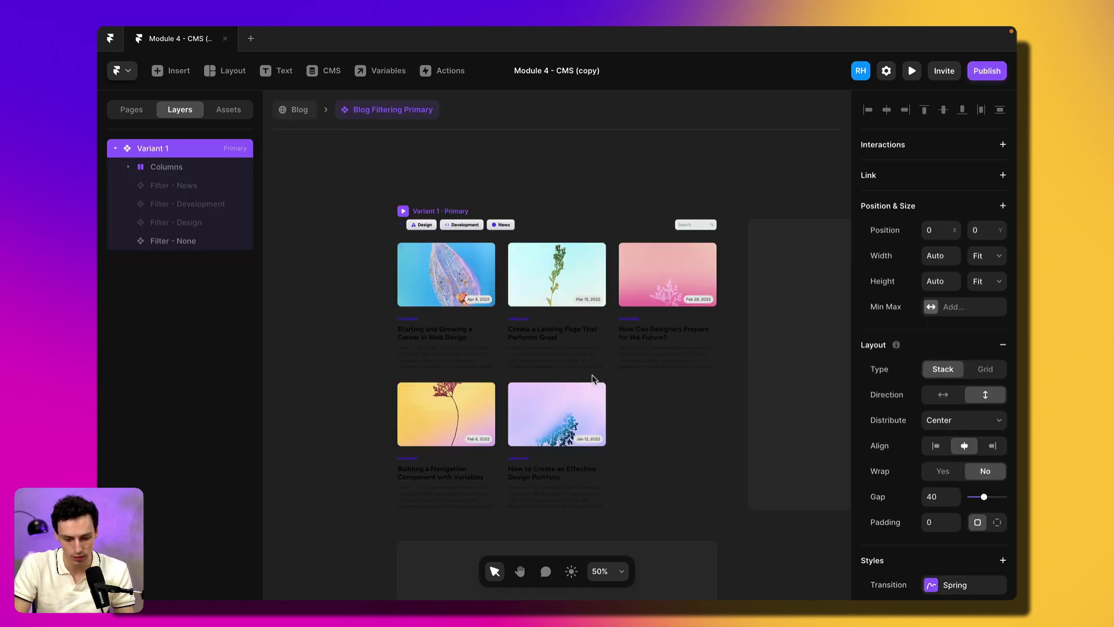
Step: Add three more variants to the Blog Filtering Primary component
{"action": "scroll", "coordinate": [592, 378], "scroll_direction": "down", "scroll_amount": 5}
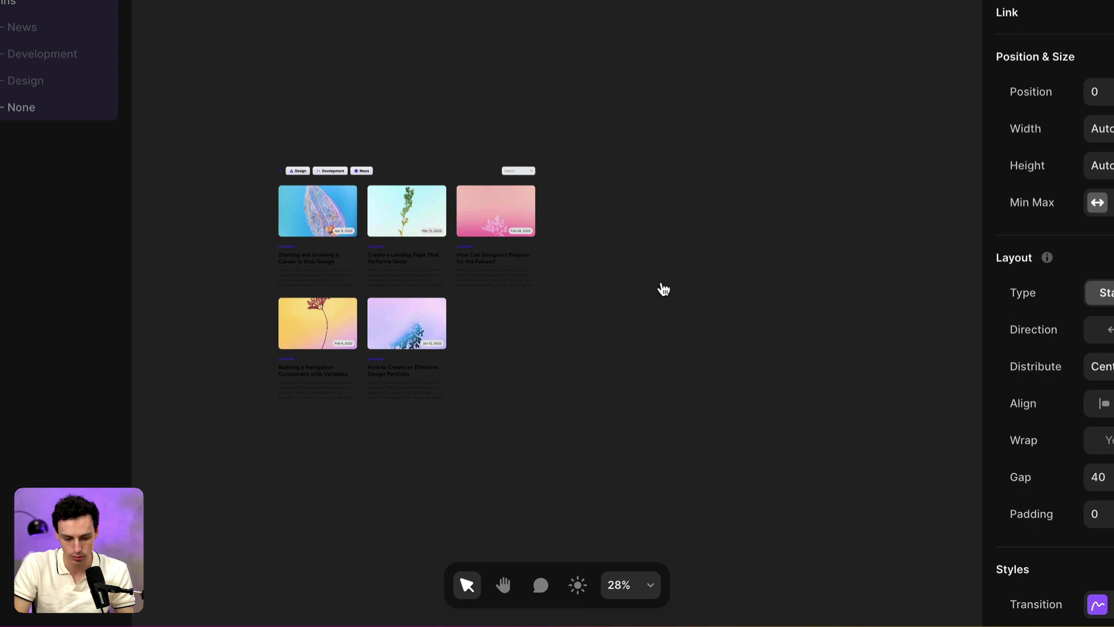
{"action": "scroll", "coordinate": [664, 289], "scroll_direction": "down", "scroll_amount": 2}
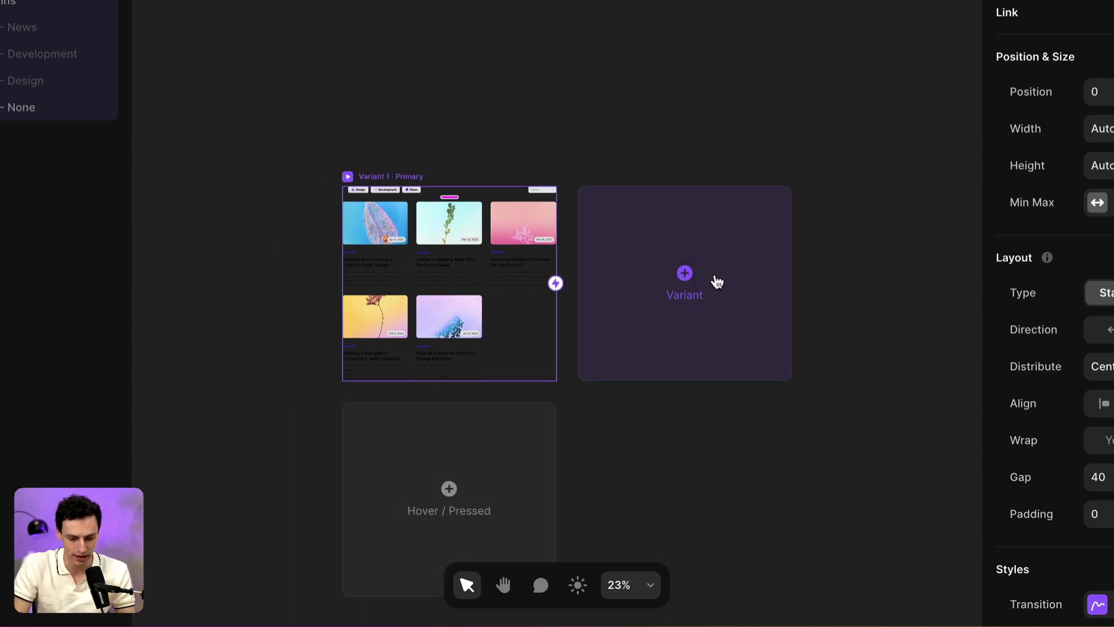
{"action": "left_click", "coordinate": [719, 282]}
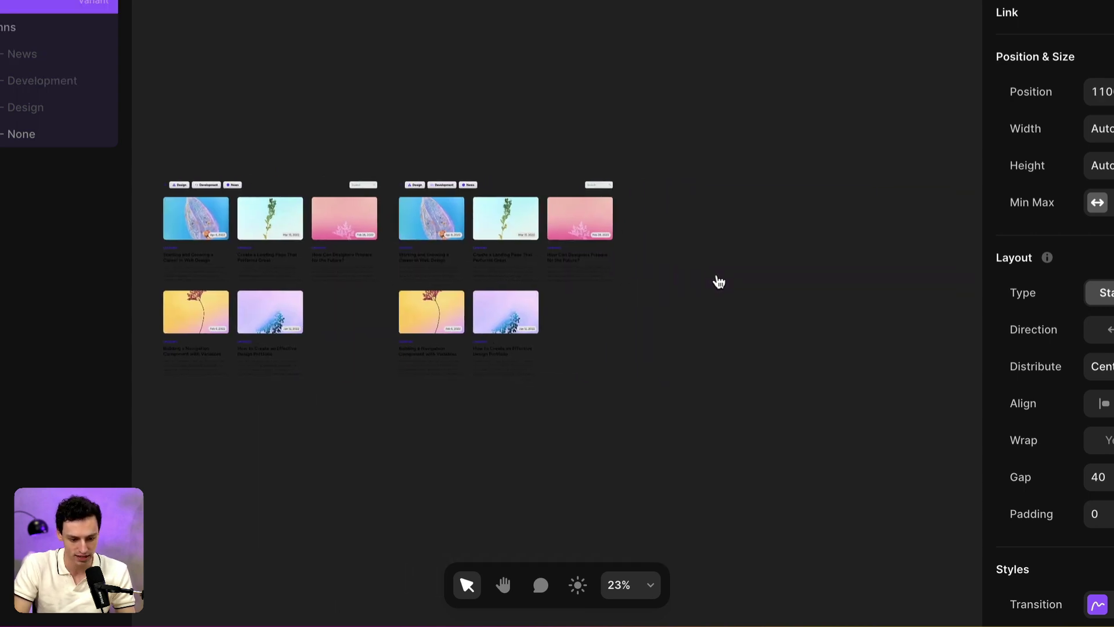
{"action": "left_click", "coordinate": [698, 297]}
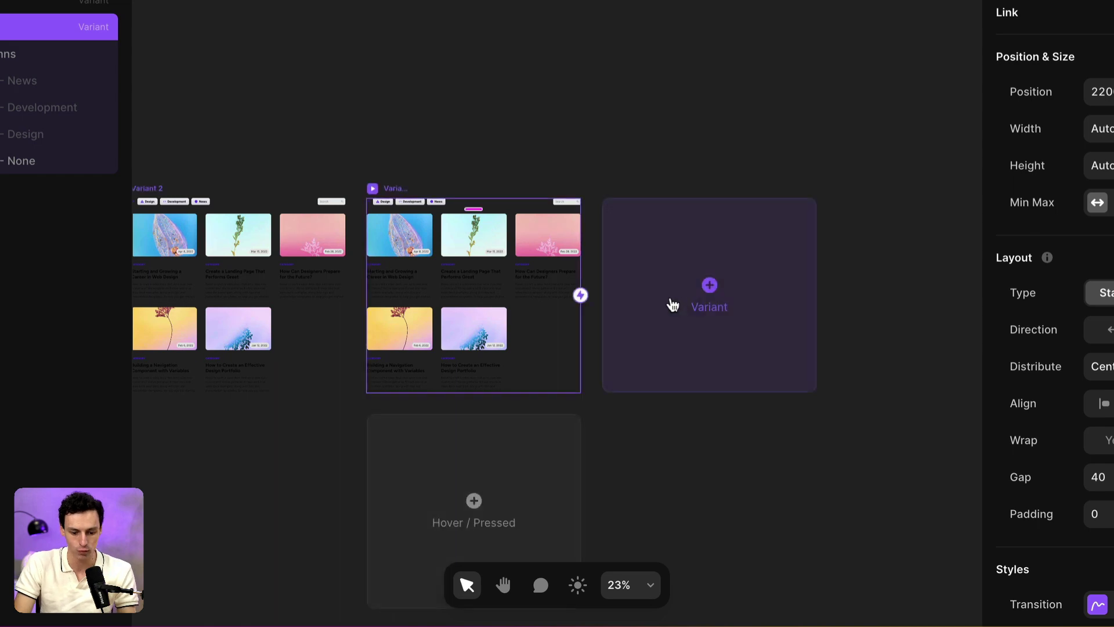
{"action": "left_click", "coordinate": [669, 304]}
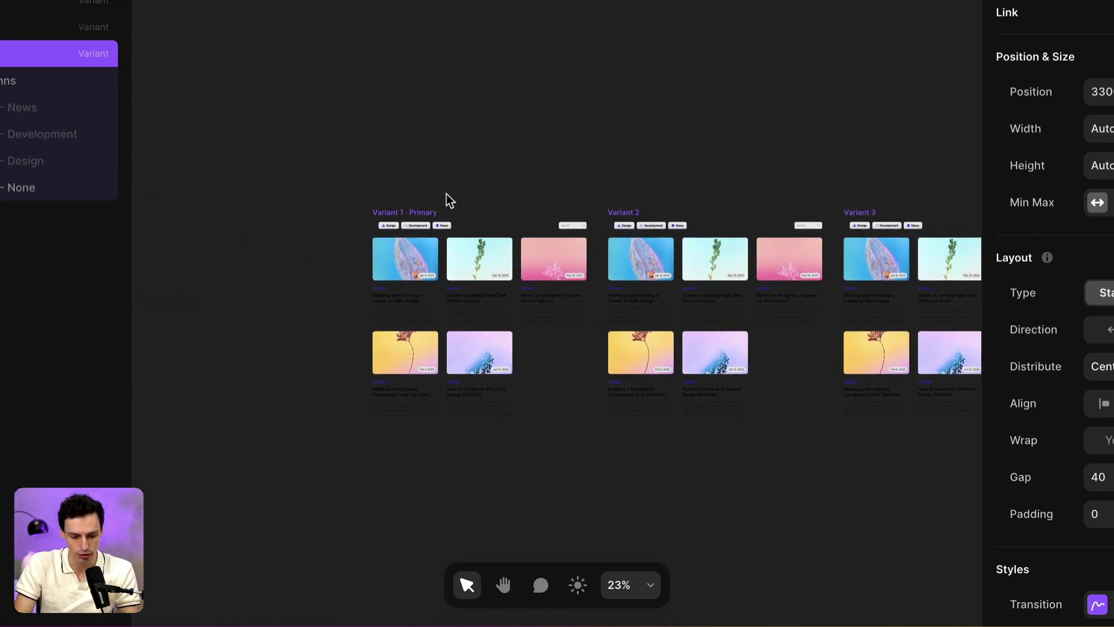
Step: Rename the primary variant 'No Filter' and the second variant 'Design'
{"action": "double_click", "coordinate": [448, 199]}
{"action": "type", "text": "No Filt"}
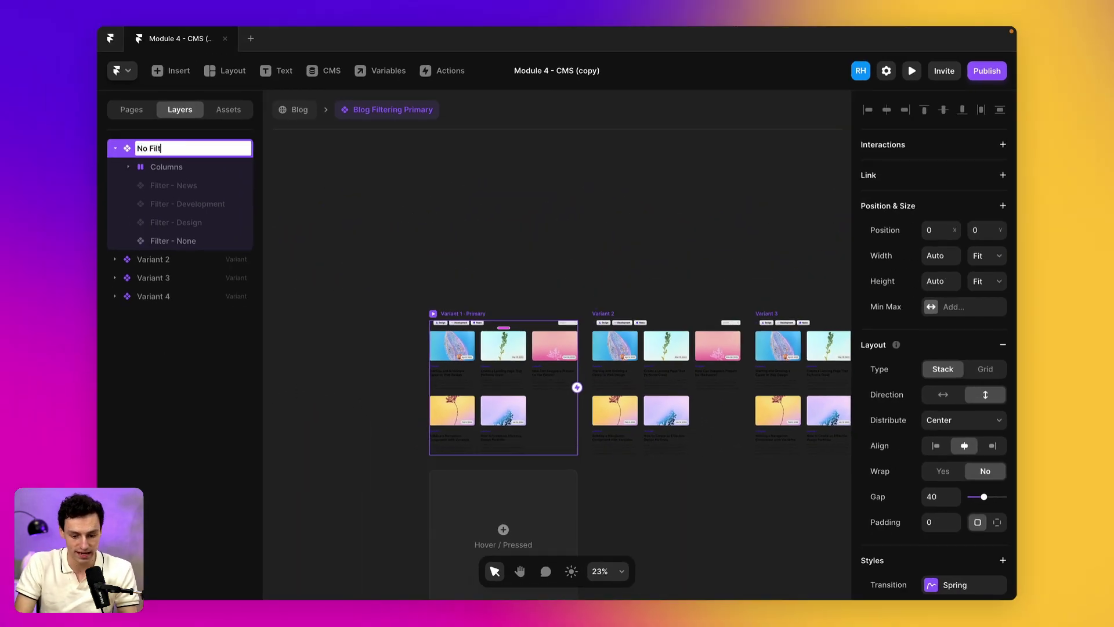
{"action": "type", "text": "er"}
{"action": "key", "text": "Return"}
{"action": "left_click", "coordinate": [601, 313]}
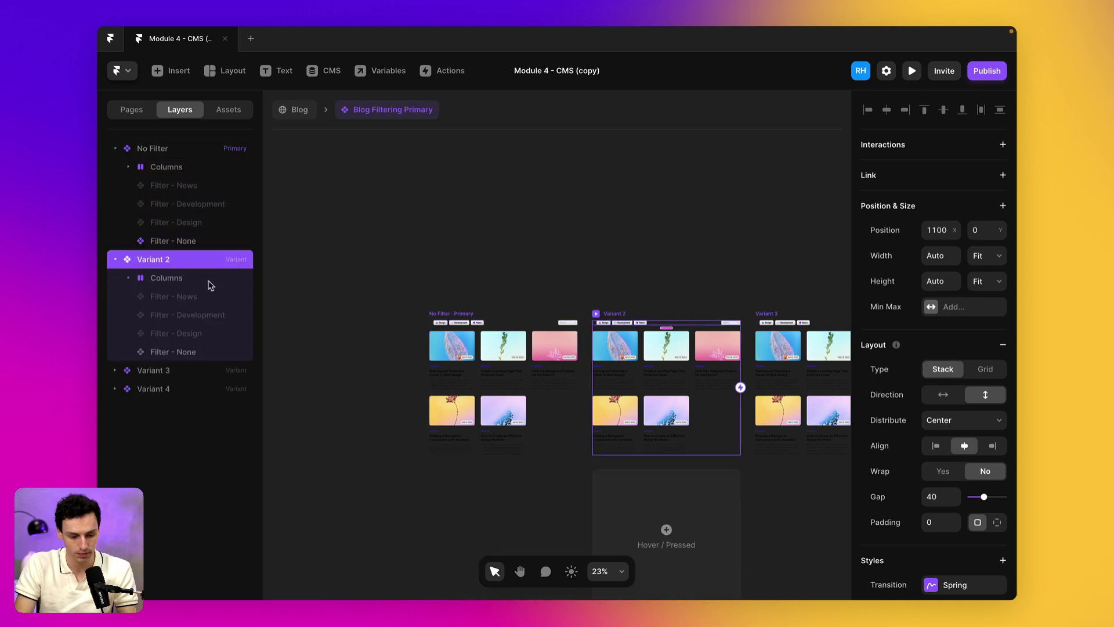
{"action": "double_click", "coordinate": [171, 259]}
{"action": "type", "text": "Design"}
{"action": "key", "text": "Return"}
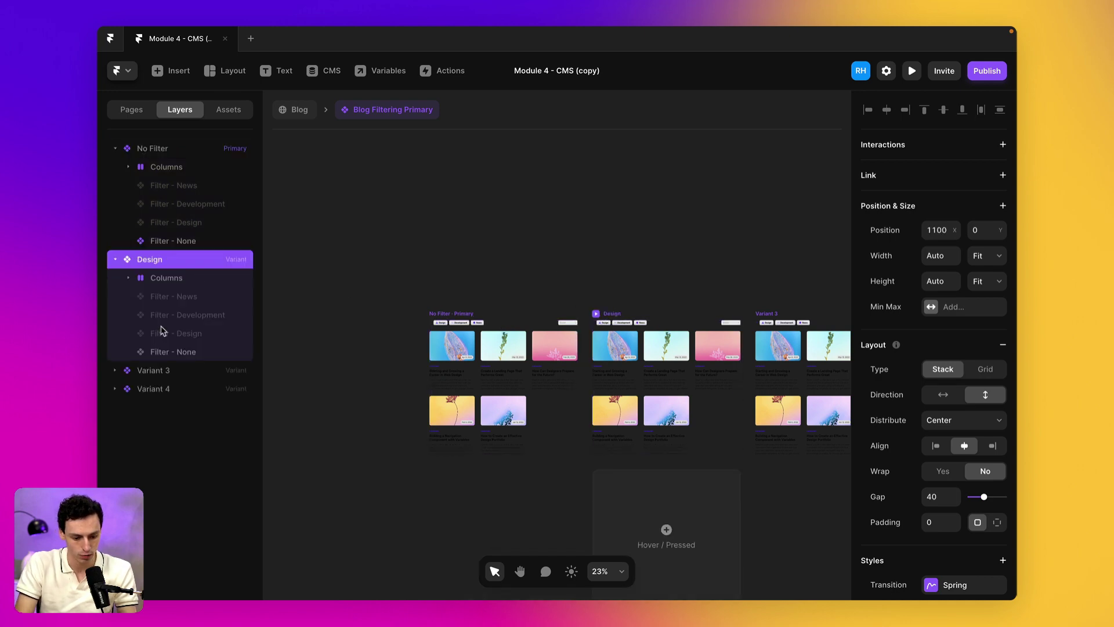
Step: Rename the third variant 'Development' and select the fourth variant for renaming
{"action": "double_click", "coordinate": [152, 371]}
{"action": "type", "text": "Devel"}
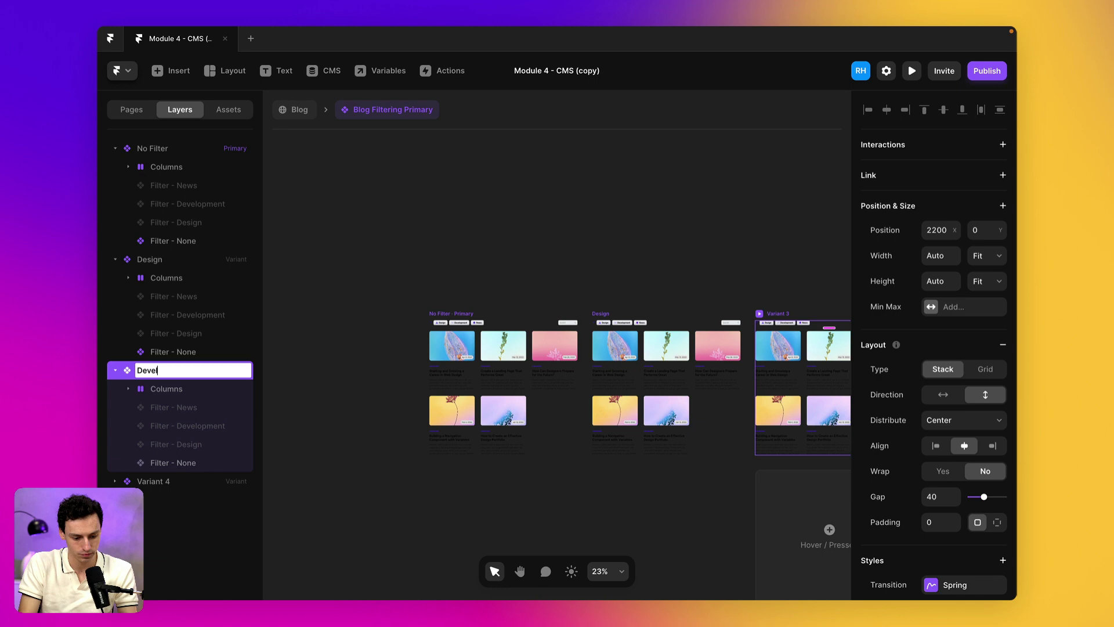
{"action": "type", "text": "opment"}
{"action": "key", "text": "Return"}
{"action": "left_click", "coordinate": [145, 481]}
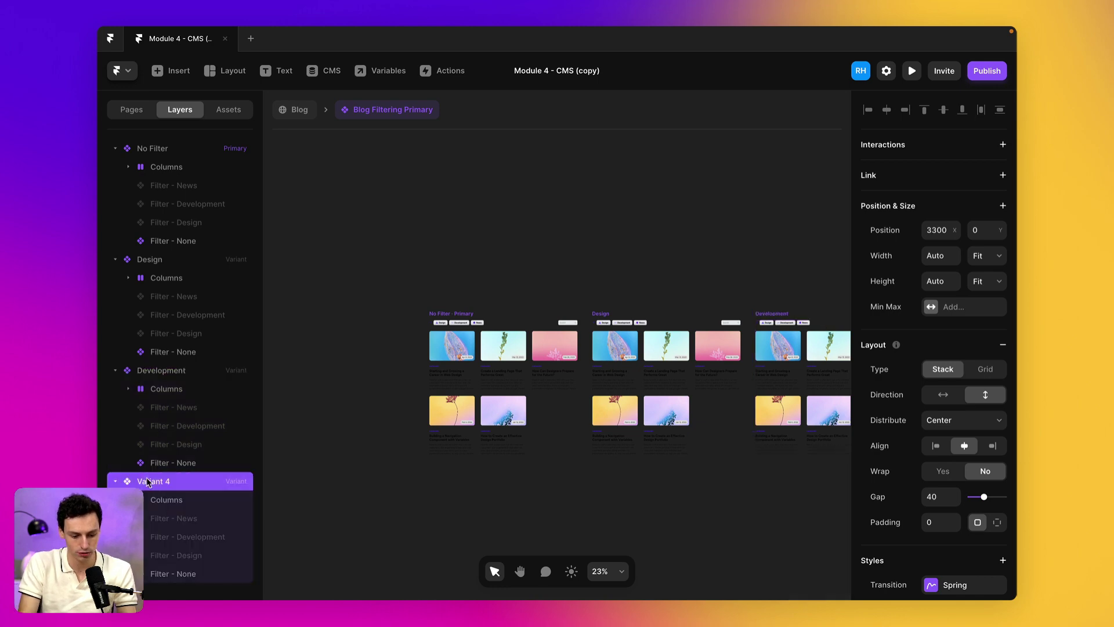
{"action": "scroll", "coordinate": [603, 456], "scroll_direction": "up", "scroll_amount": 3}
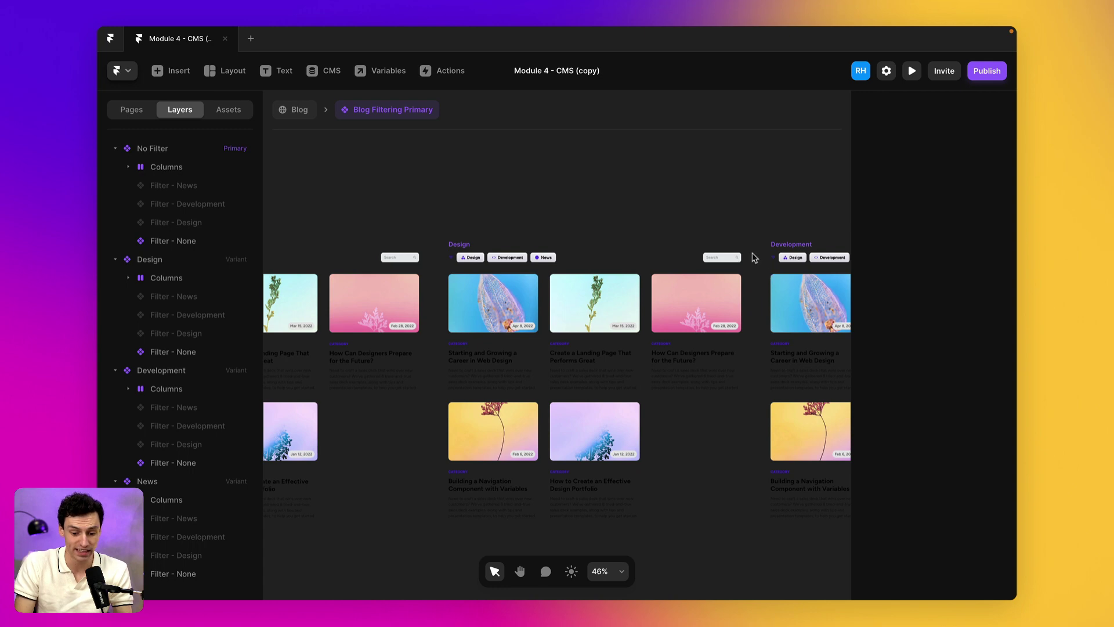
Step: In the Design variant, hide the Filter - None list and show the Filter - Design list
{"action": "left_click", "coordinate": [702, 382]}
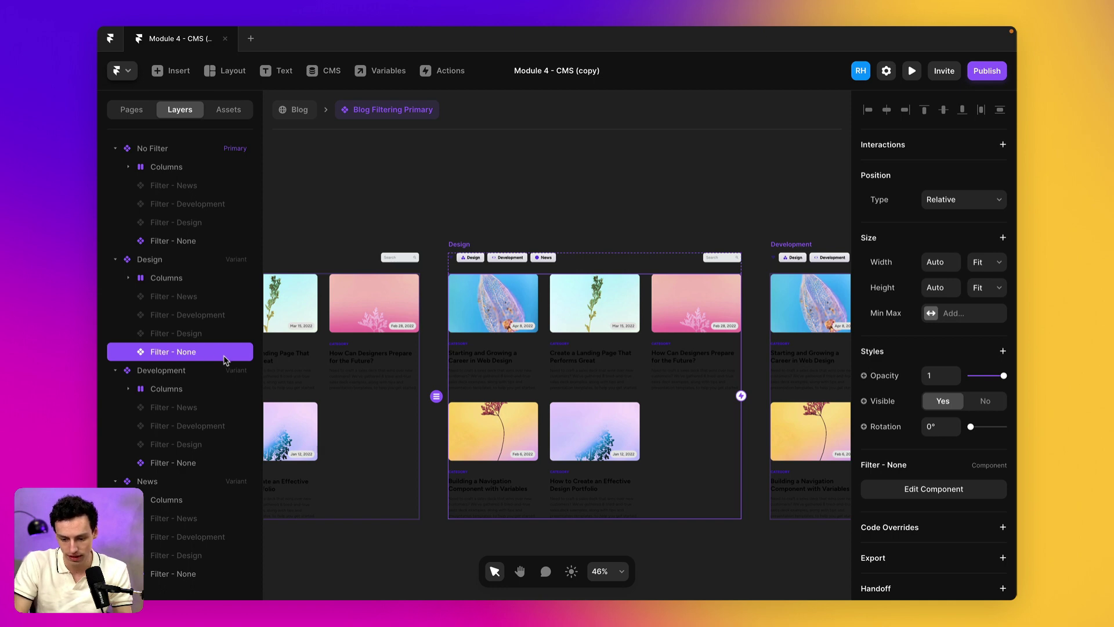
{"action": "left_click", "coordinate": [984, 401]}
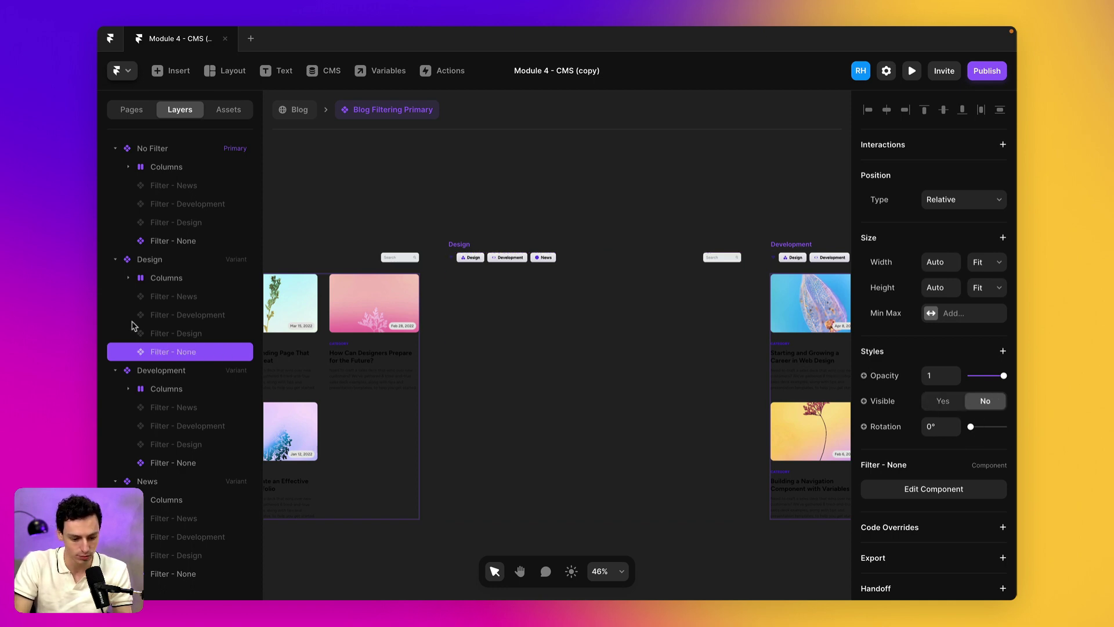
{"action": "left_click", "coordinate": [203, 336]}
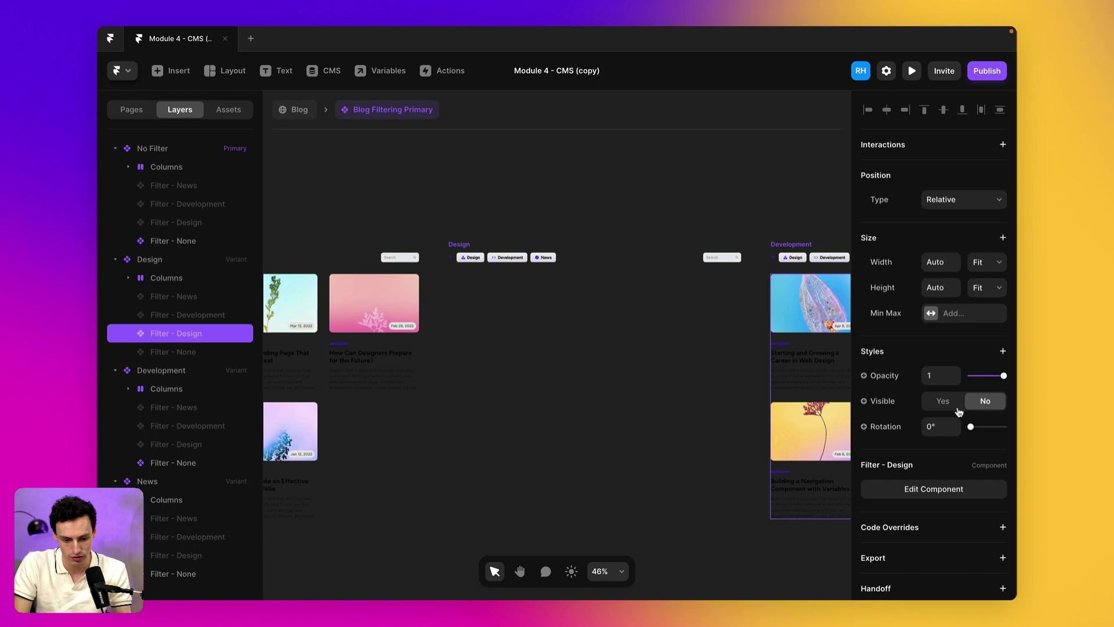
{"action": "left_click", "coordinate": [942, 400]}
{"action": "scroll", "coordinate": [529, 401], "scroll_direction": "right", "scroll_amount": 6}
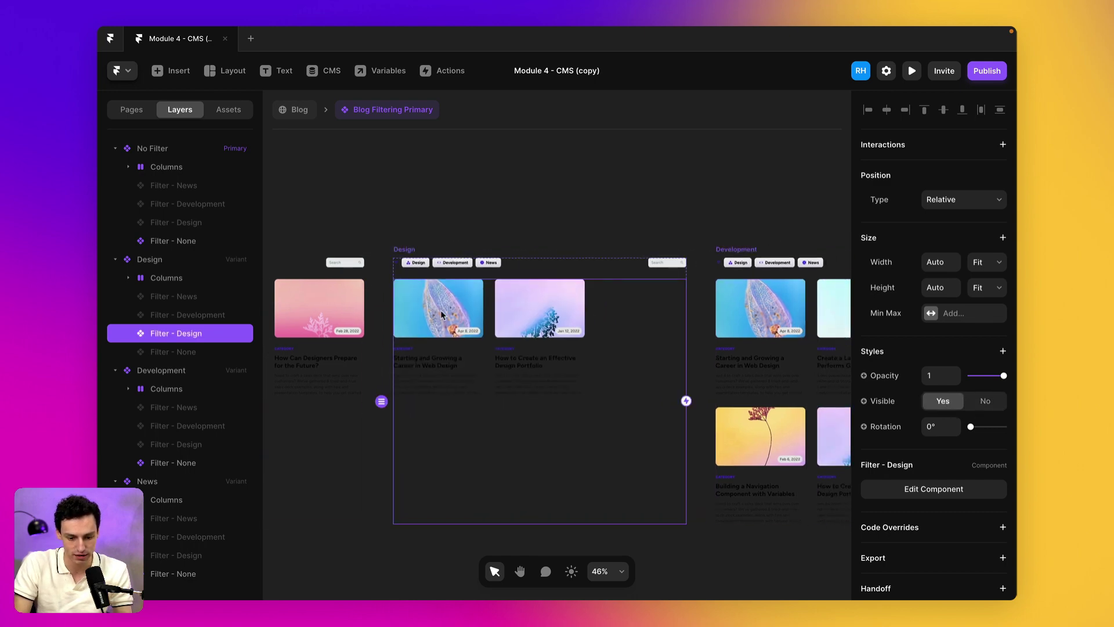
Step: In the Development variant, show Filter - Development and hide the Filter - None list
{"action": "left_click", "coordinate": [606, 364]}
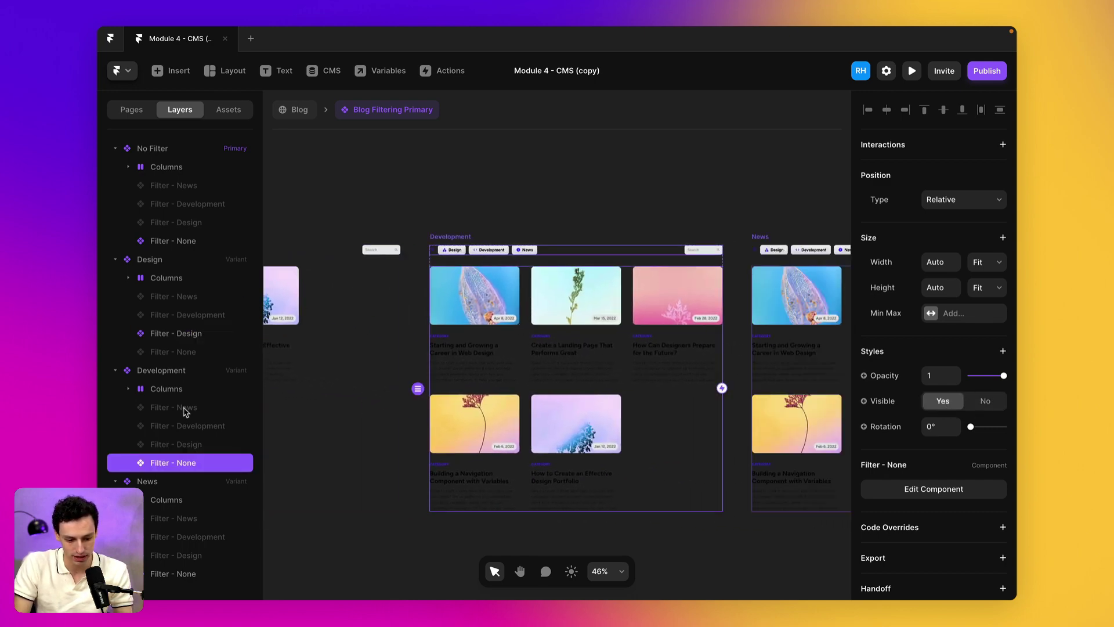
{"action": "left_click", "coordinate": [186, 427]}
{"action": "left_click", "coordinate": [943, 401]}
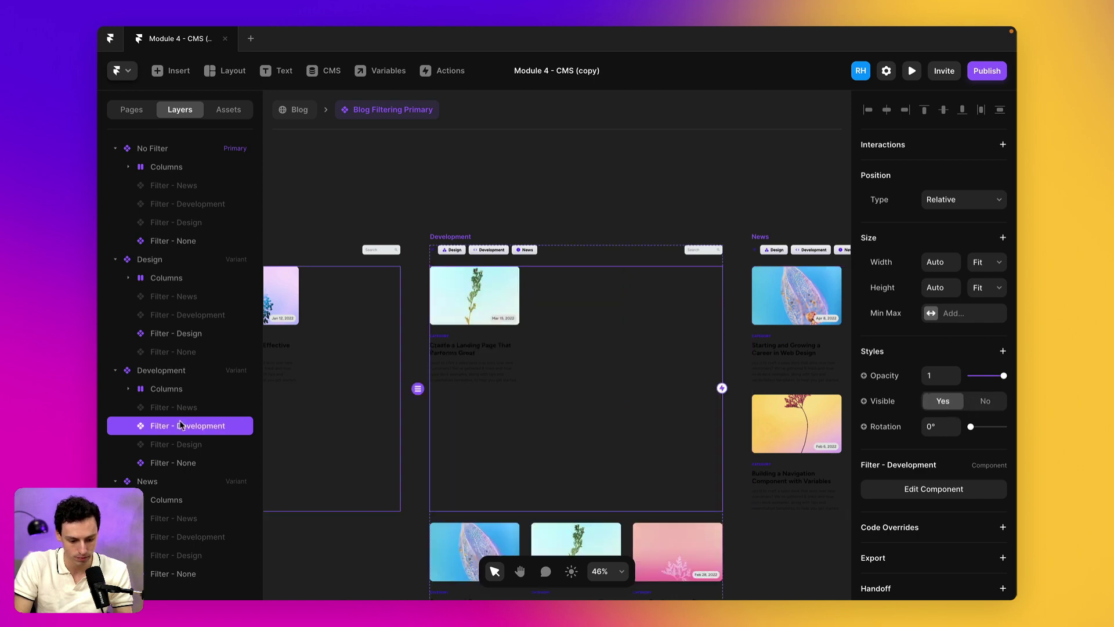
{"action": "left_click", "coordinate": [193, 463]}
{"action": "left_click", "coordinate": [984, 401]}
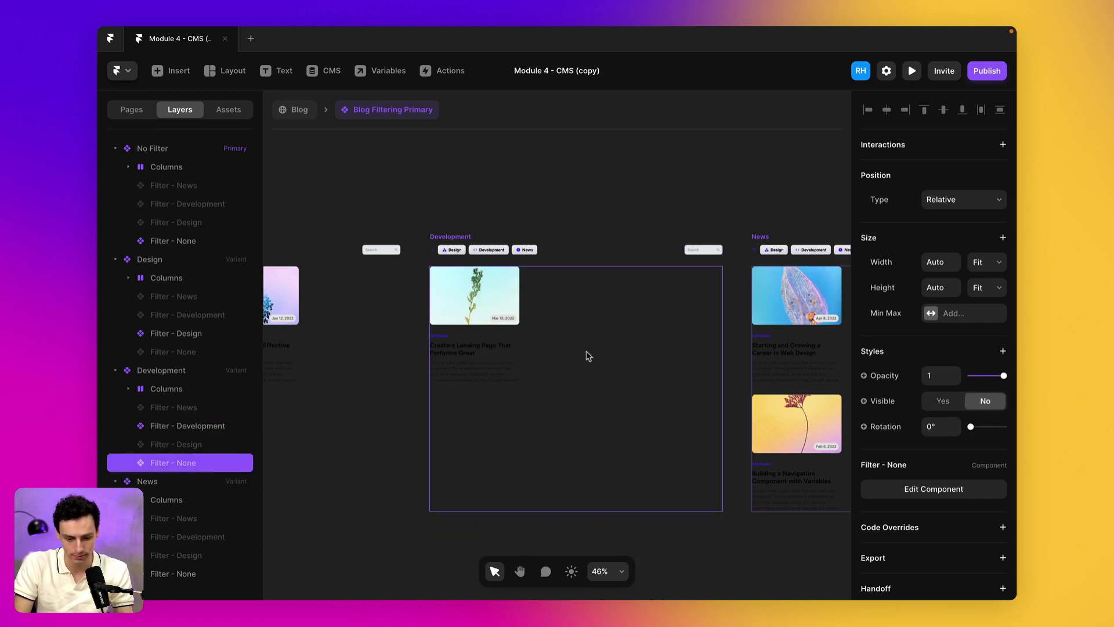
{"action": "scroll", "coordinate": [588, 358], "scroll_direction": "right", "scroll_amount": 5}
Step: In the News variant, hide Filter - None and show Filter - News, then reselect the Design list
{"action": "left_click", "coordinate": [639, 364]}
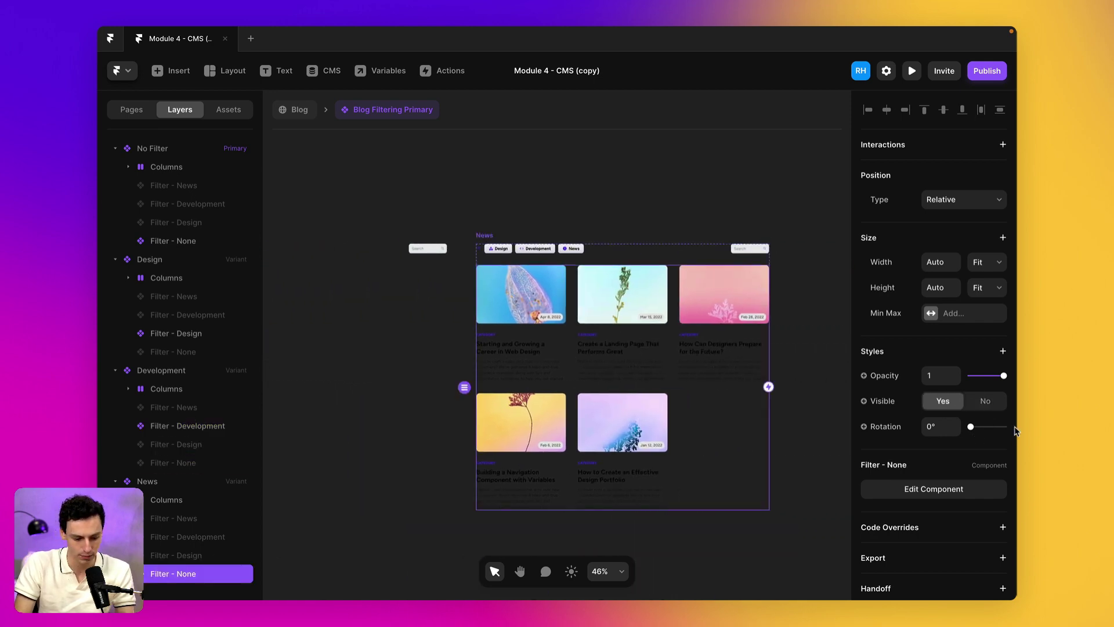
{"action": "left_click", "coordinate": [984, 401]}
{"action": "left_click", "coordinate": [181, 518]}
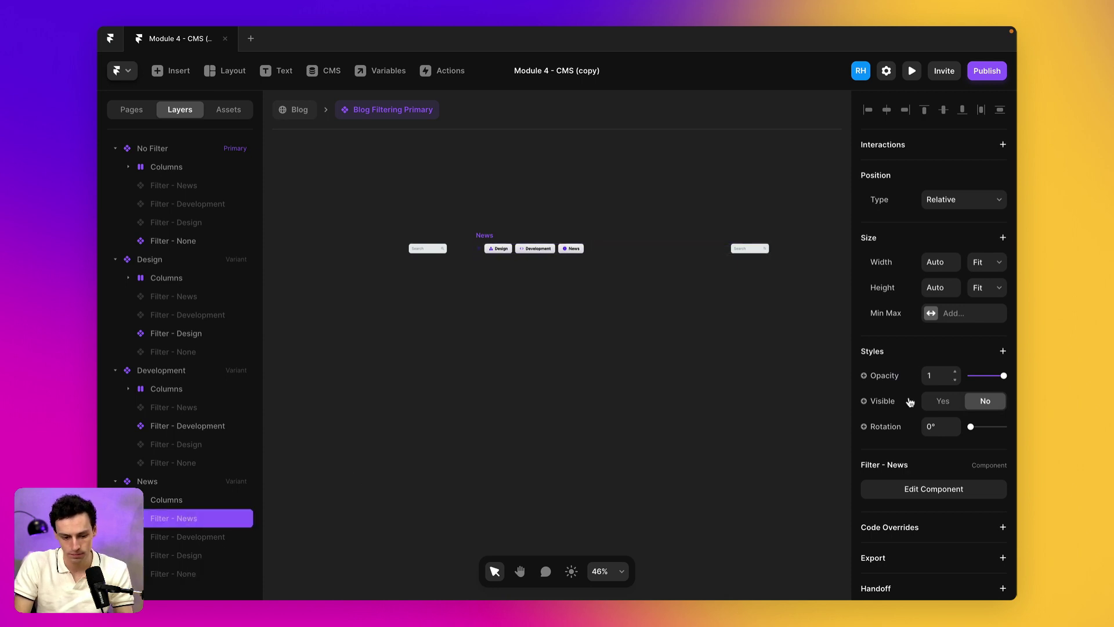
{"action": "left_click", "coordinate": [943, 401]}
{"action": "scroll", "coordinate": [450, 468], "scroll_direction": "right", "scroll_amount": 10}
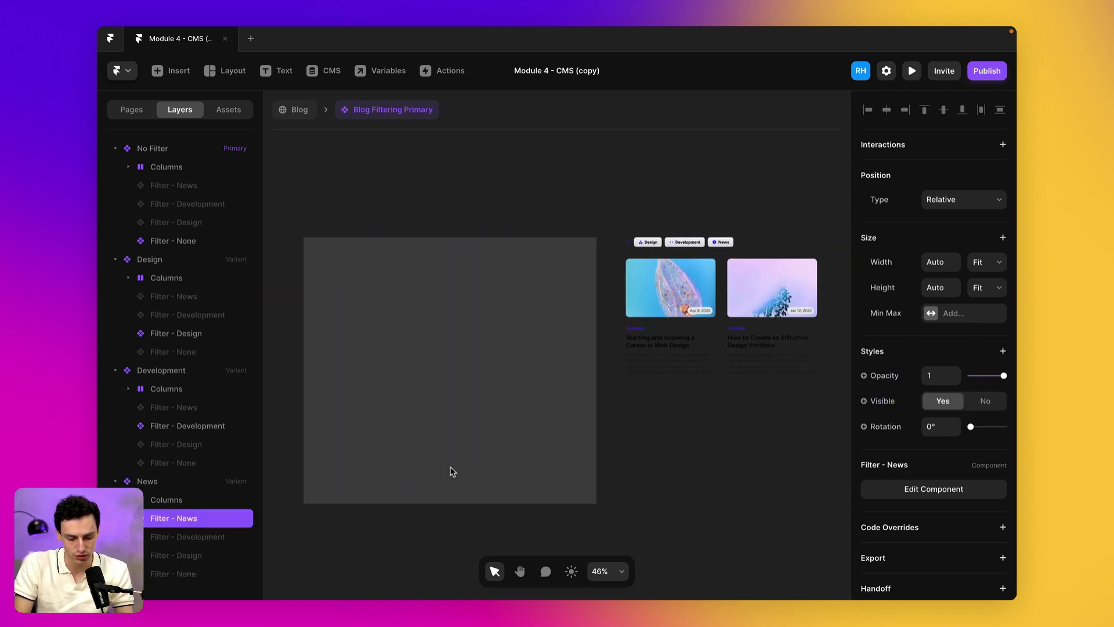
{"action": "scroll", "coordinate": [591, 323], "scroll_direction": "right", "scroll_amount": 6}
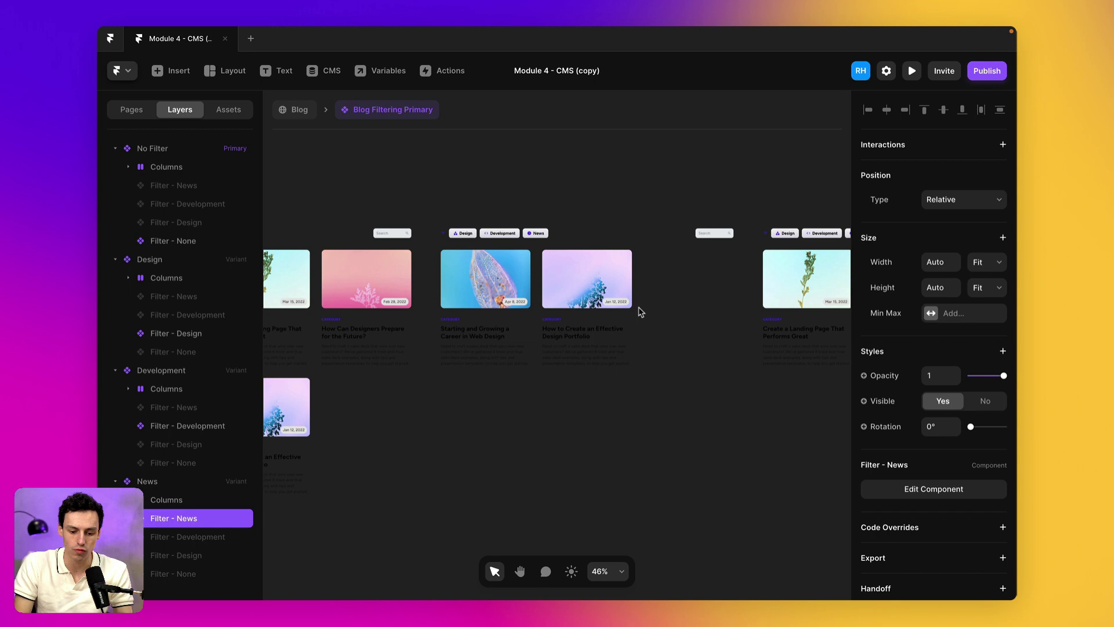
{"action": "left_click", "coordinate": [534, 295]}
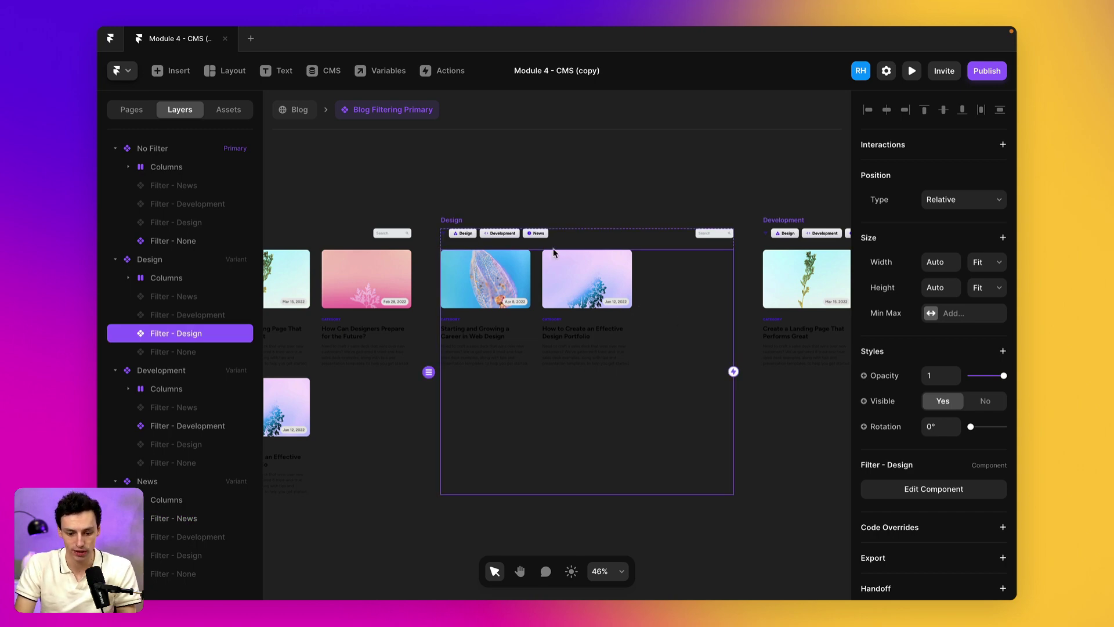
{"action": "scroll", "coordinate": [553, 252], "scroll_direction": "right", "scroll_amount": 5}
{"action": "scroll", "coordinate": [553, 252], "scroll_direction": "left", "scroll_amount": 11}
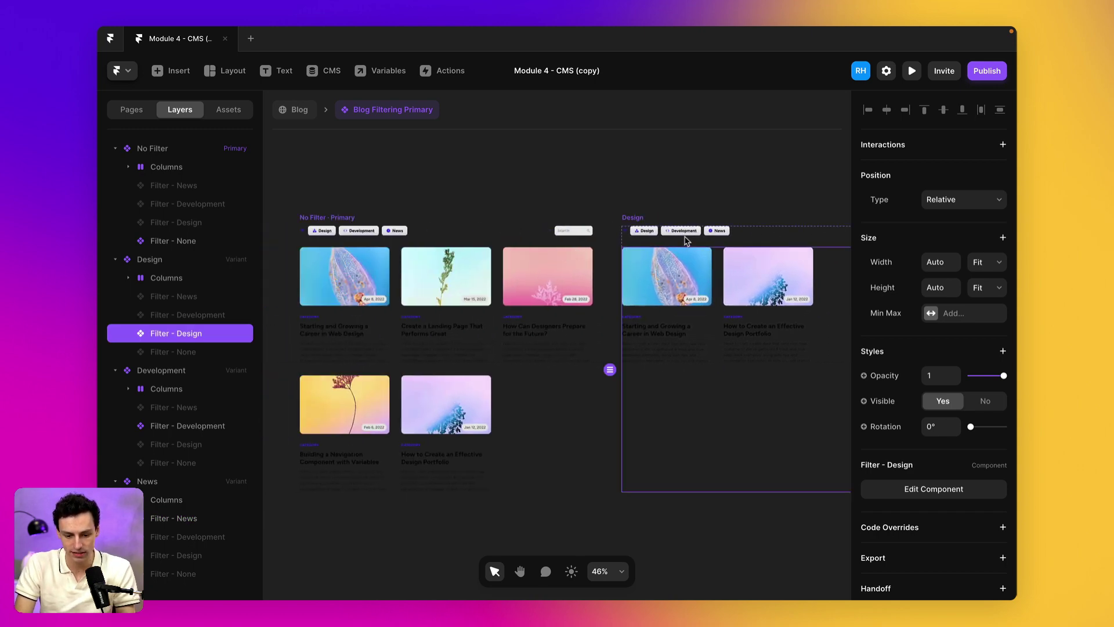
{"action": "scroll", "coordinate": [687, 240], "scroll_direction": "up", "scroll_amount": 6}
{"action": "left_click", "coordinate": [409, 254]}
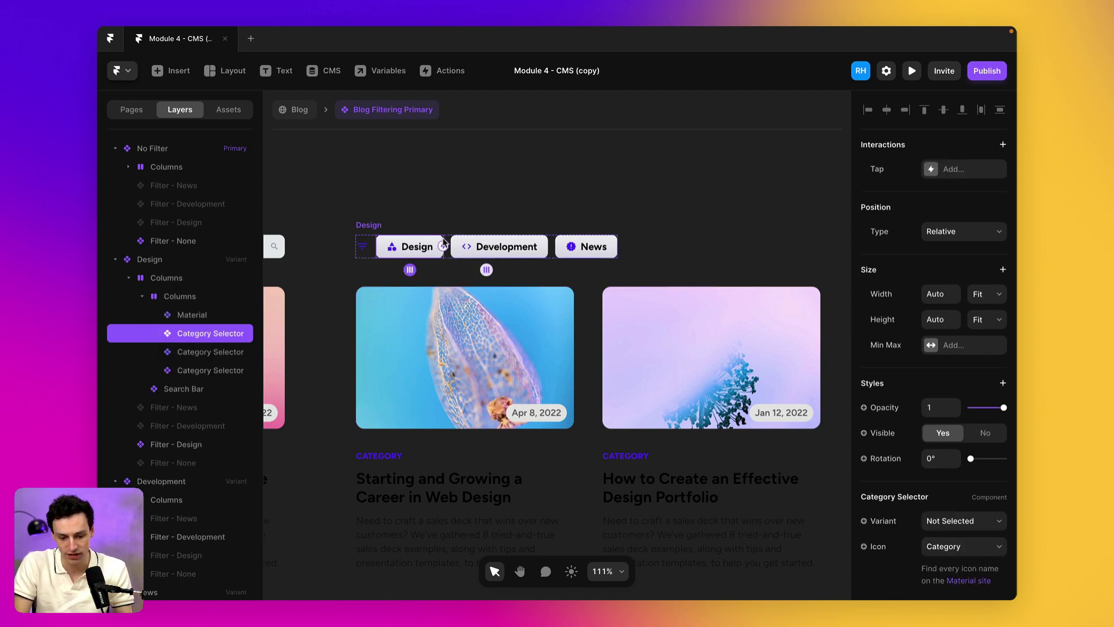
{"action": "double_click", "coordinate": [393, 253]}
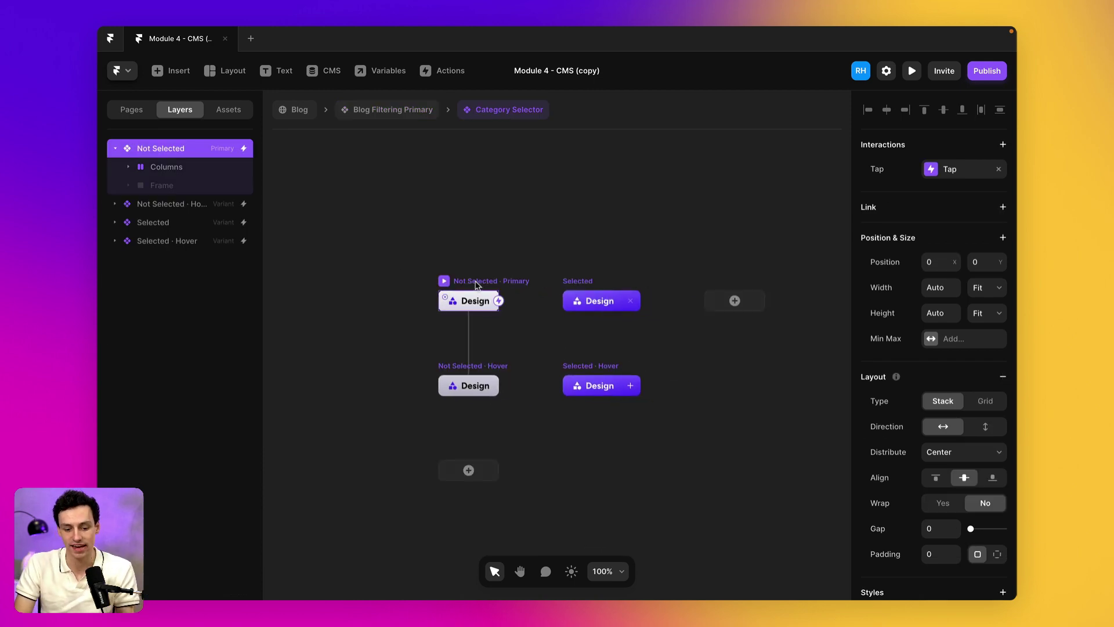
{"action": "left_click", "coordinate": [416, 111]}
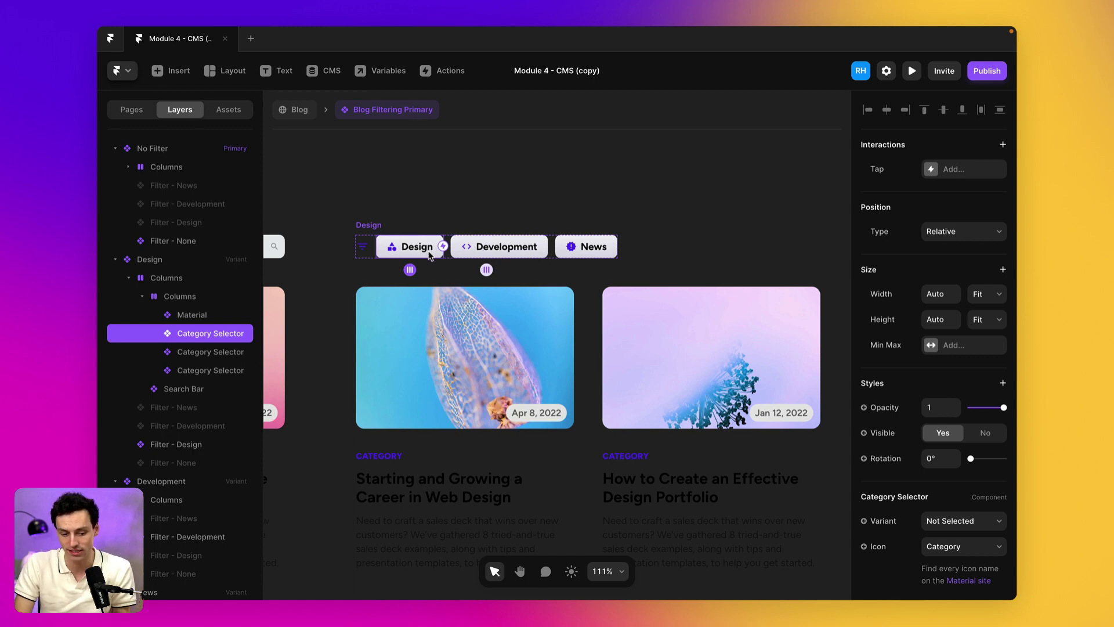
Step: Set the Design Category Selector chip in the Design variant to Selected
{"action": "left_click", "coordinate": [932, 522]}
{"action": "left_click", "coordinate": [951, 520]}
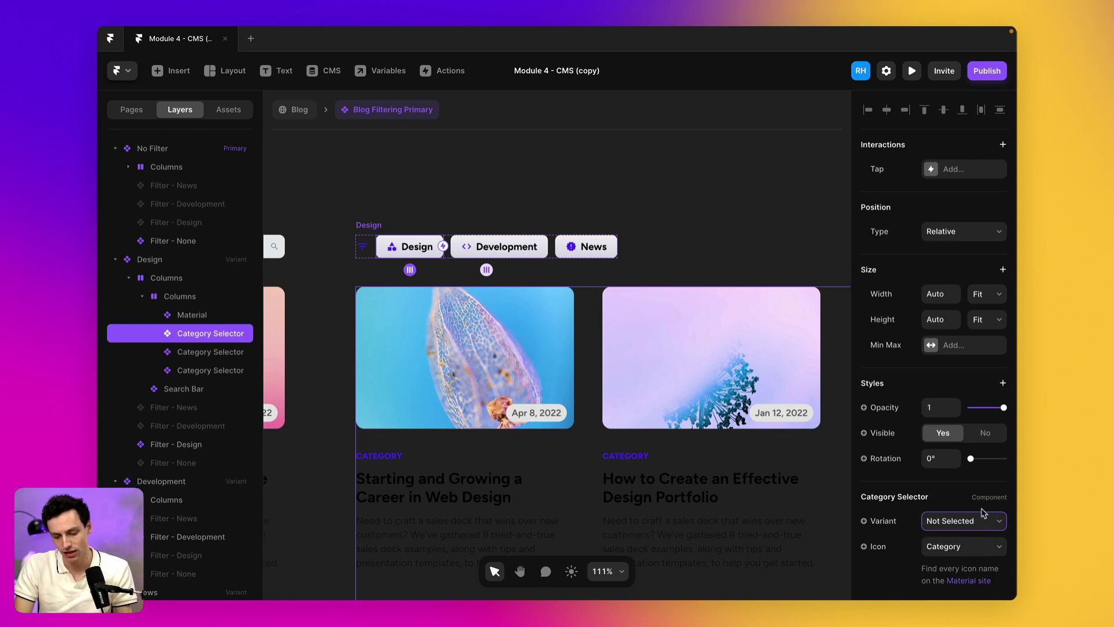
{"action": "left_click", "coordinate": [984, 529]}
{"action": "left_click", "coordinate": [980, 532]}
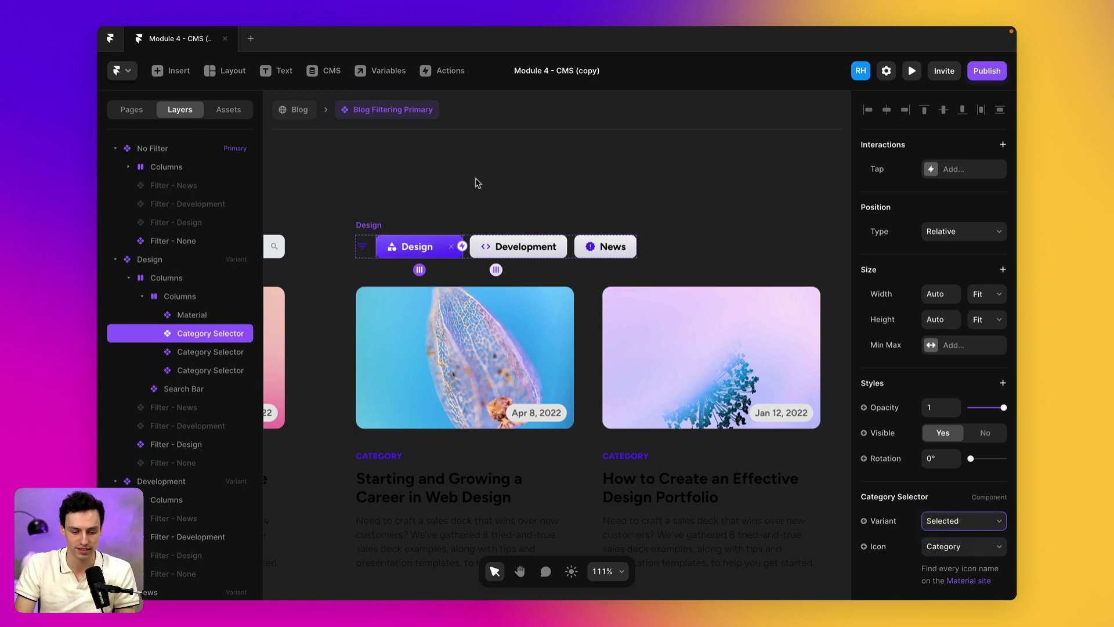
{"action": "scroll", "coordinate": [703, 252], "scroll_direction": "right", "scroll_amount": 3}
{"action": "scroll", "coordinate": [702, 255], "scroll_direction": "down", "scroll_amount": 5}
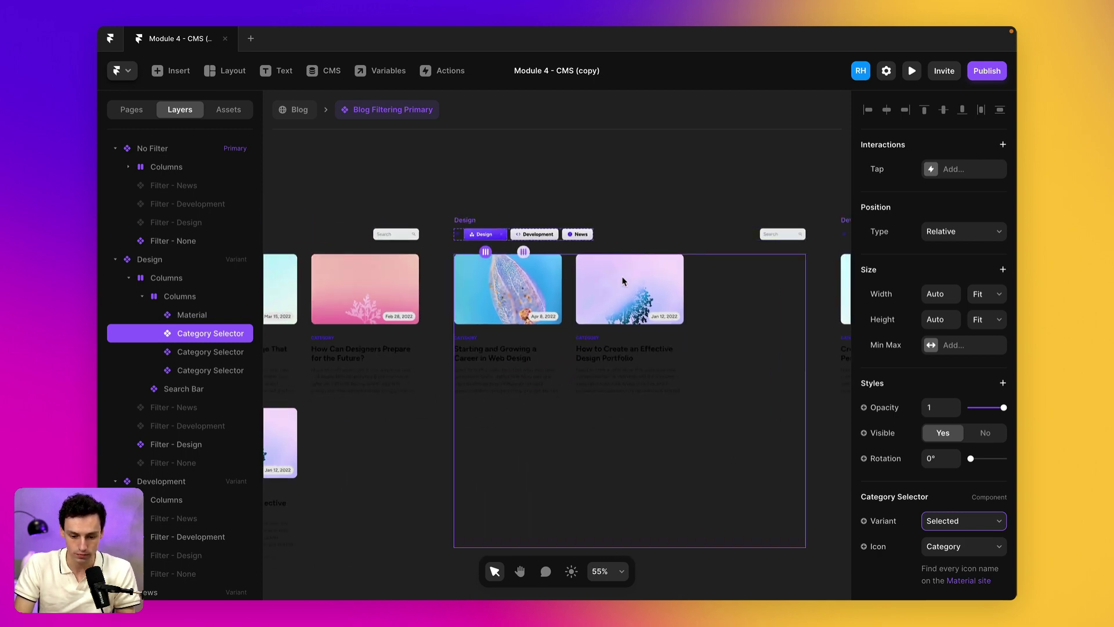
{"action": "scroll", "coordinate": [623, 281], "scroll_direction": "right", "scroll_amount": 5}
Step: Set the Development chip in the Development variant to Selected
{"action": "left_click", "coordinate": [629, 235]}
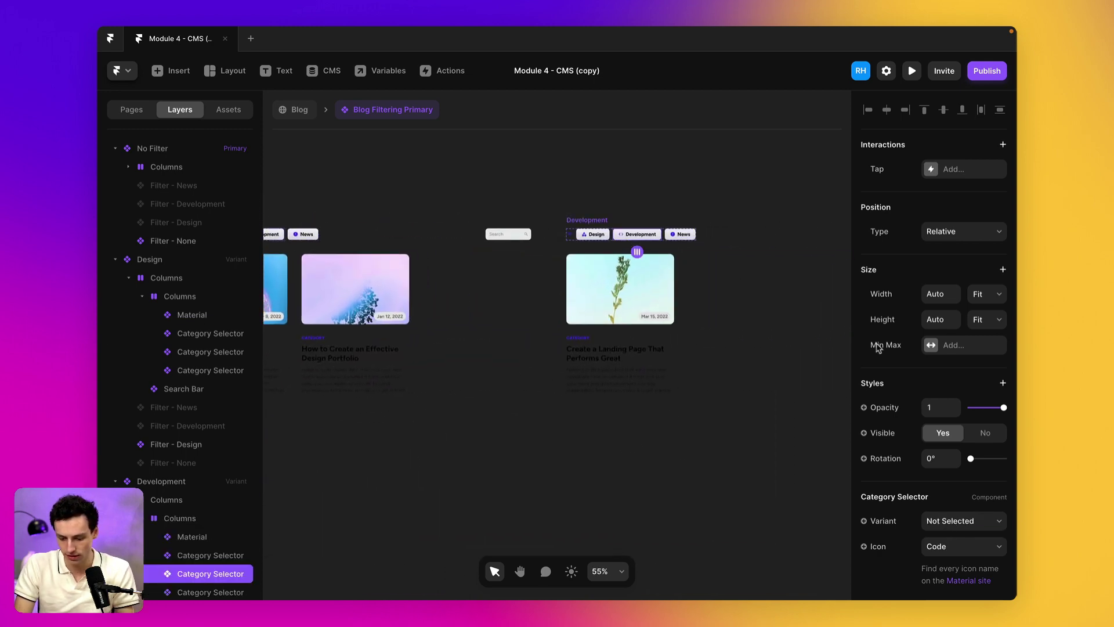
{"action": "left_click", "coordinate": [987, 524]}
{"action": "left_click", "coordinate": [981, 532]}
{"action": "scroll", "coordinate": [604, 283], "scroll_direction": "right", "scroll_amount": 5}
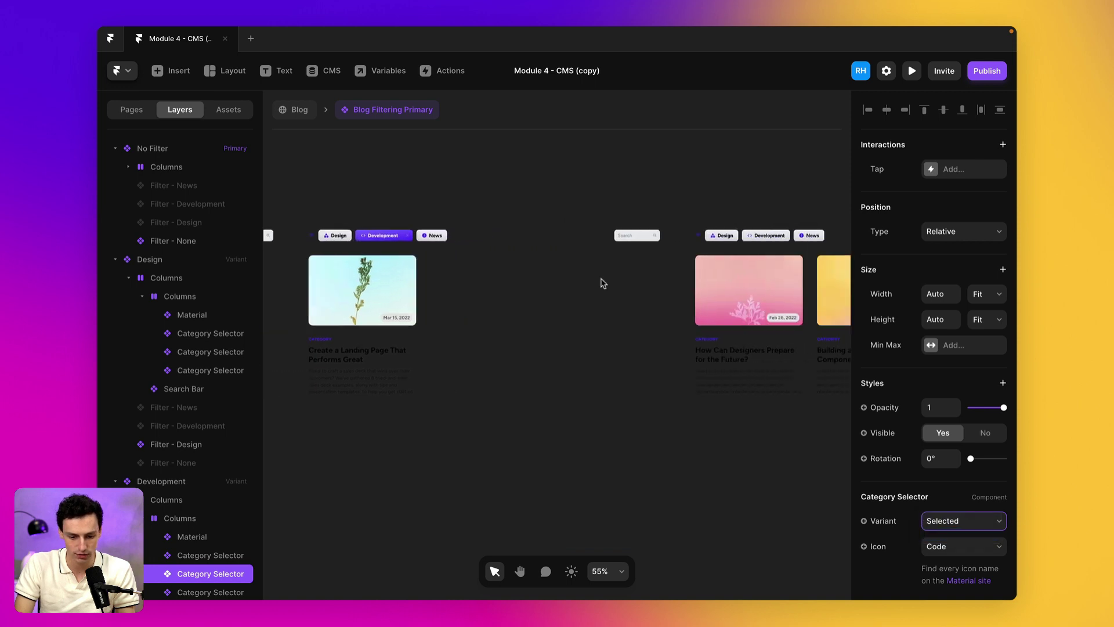
{"action": "scroll", "coordinate": [603, 283], "scroll_direction": "right", "scroll_amount": 5}
Step: Set the News chip in the News variant to Selected
{"action": "left_click", "coordinate": [548, 252]}
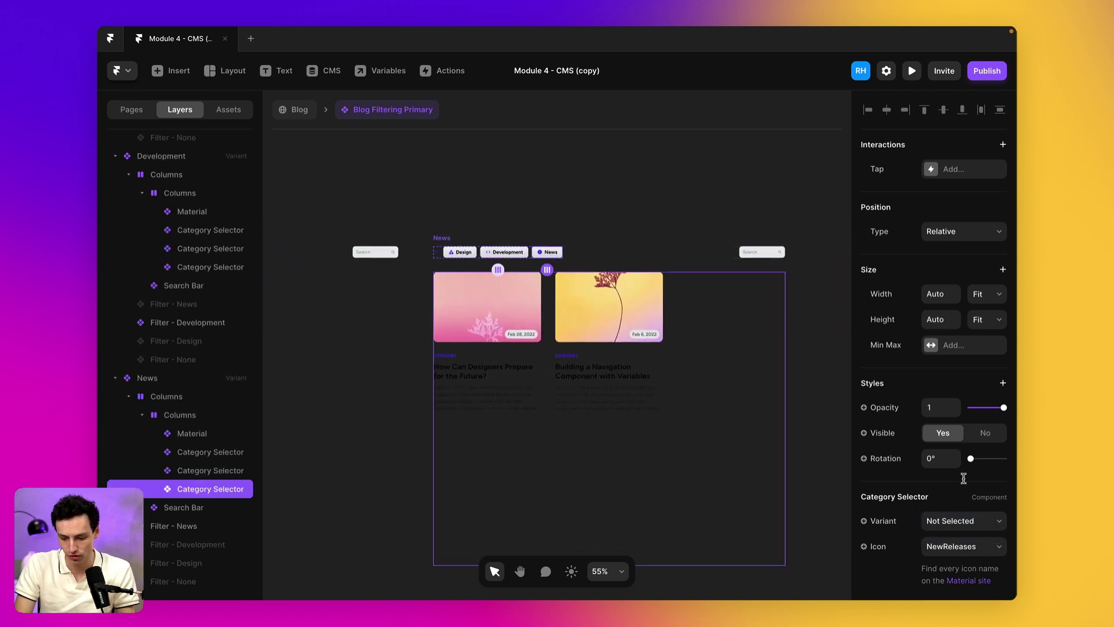
{"action": "left_click", "coordinate": [986, 523]}
{"action": "left_click", "coordinate": [980, 532]}
{"action": "left_click", "coordinate": [766, 481]}
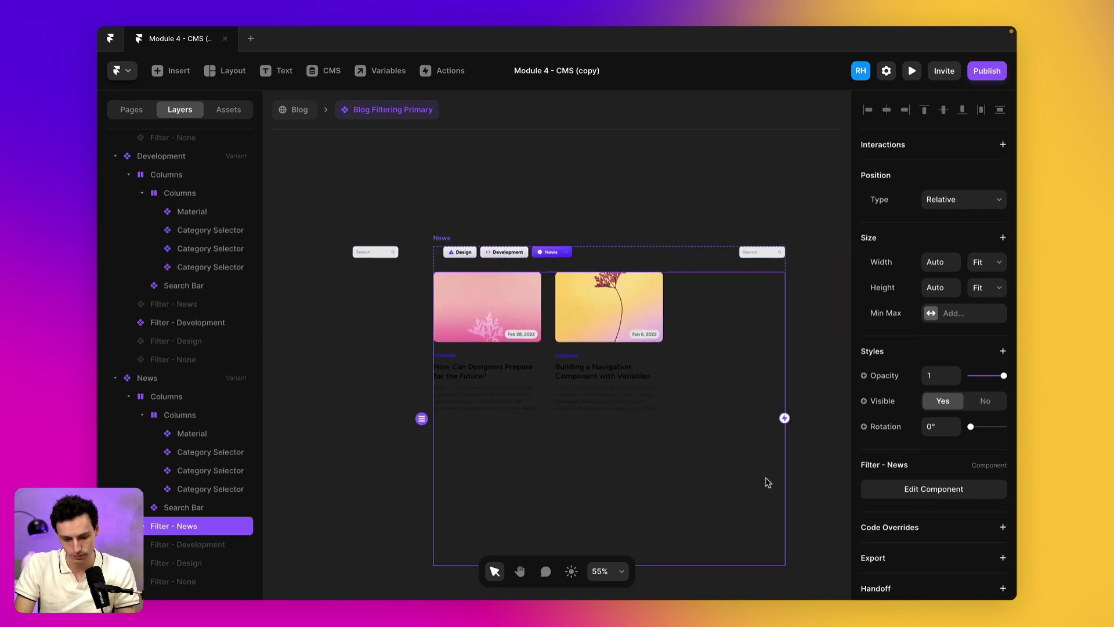
{"action": "scroll", "coordinate": [768, 482], "scroll_direction": "left", "scroll_amount": 10}
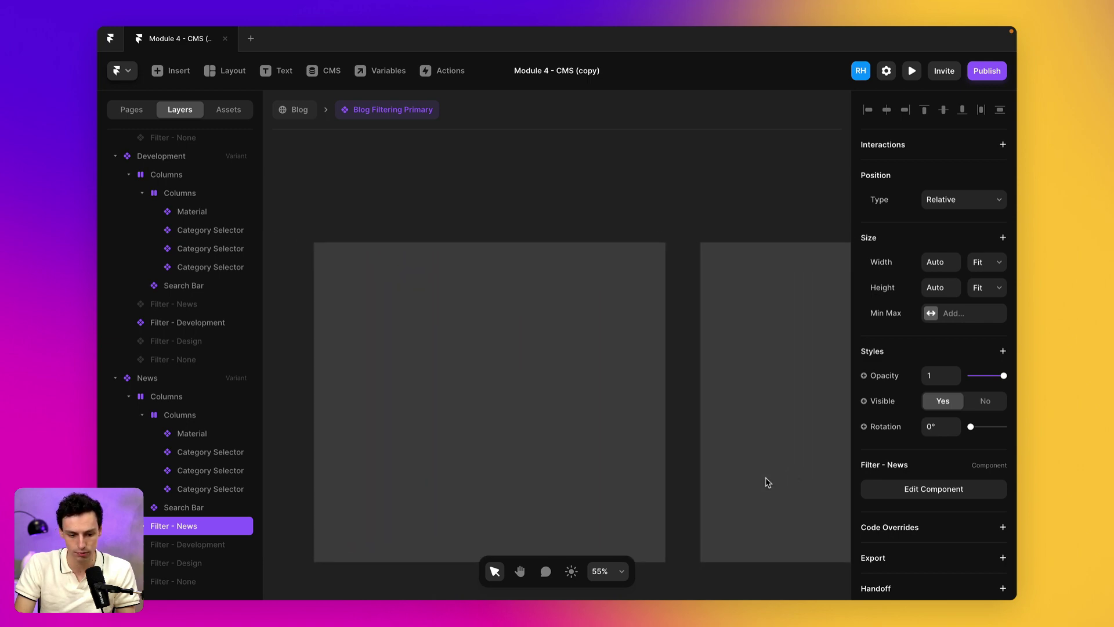
{"action": "left_click", "coordinate": [346, 234]}
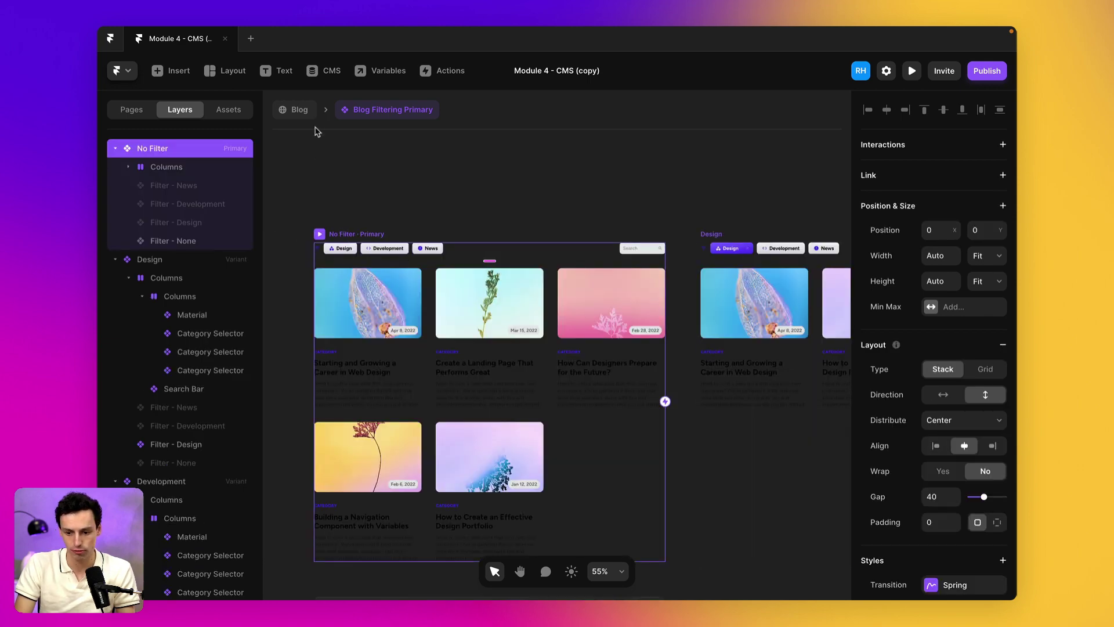
{"action": "left_click", "coordinate": [302, 115]}
{"action": "left_click", "coordinate": [911, 71]}
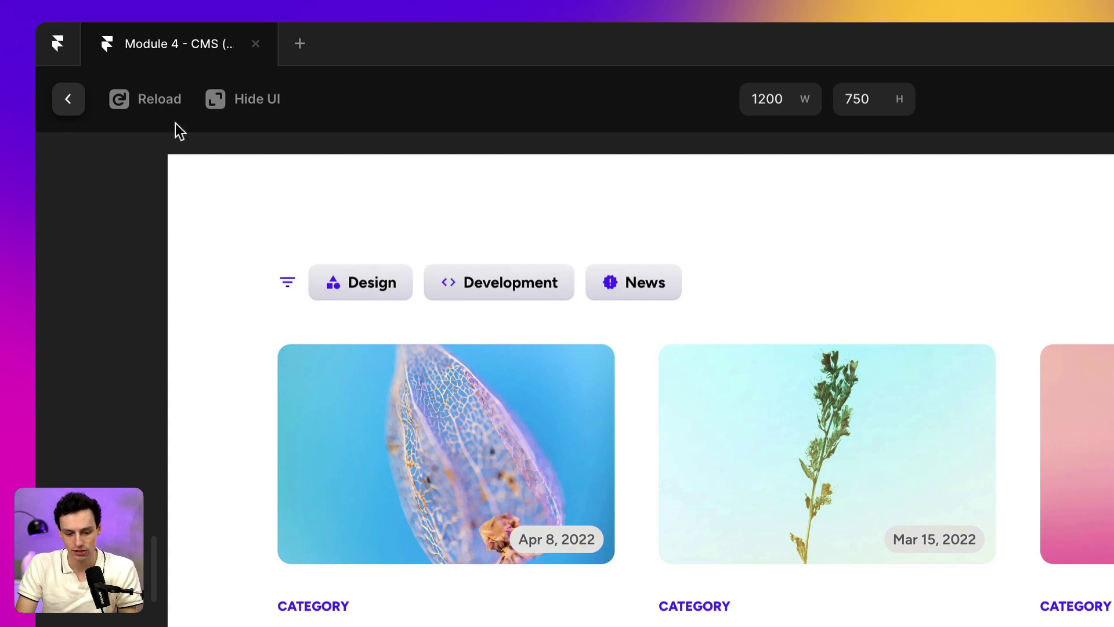
{"action": "left_click", "coordinate": [69, 100]}
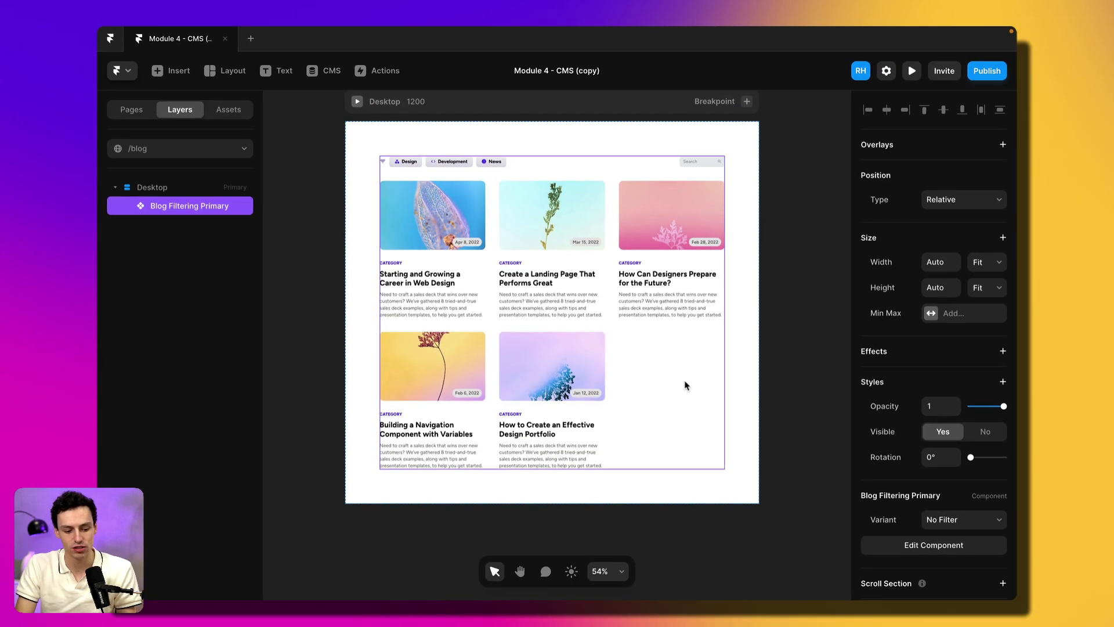
{"action": "double_click", "coordinate": [685, 385]}
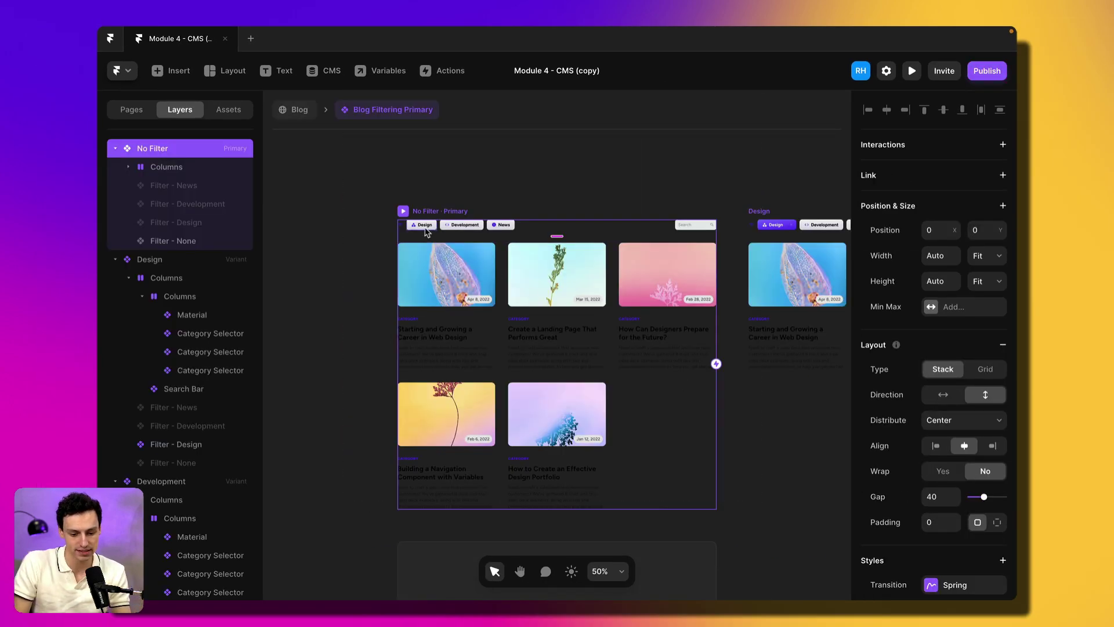
Step: Give the No Filter variant's Design chip a Tap transition to the Design variant
{"action": "left_click", "coordinate": [426, 231]}
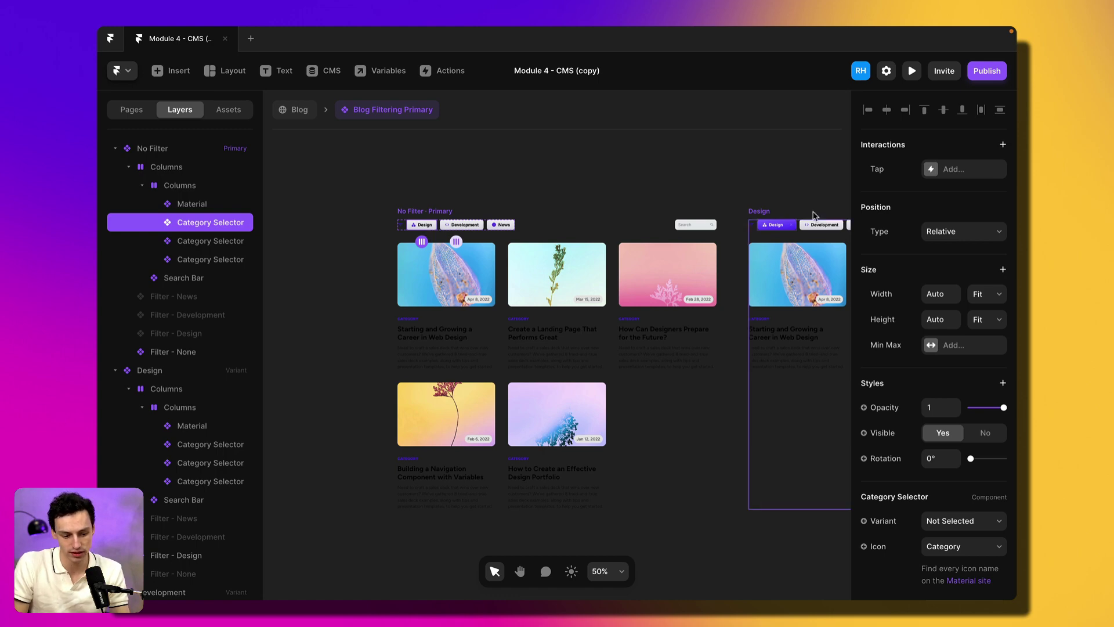
{"action": "scroll", "coordinate": [421, 215], "scroll_direction": "up", "scroll_amount": 3}
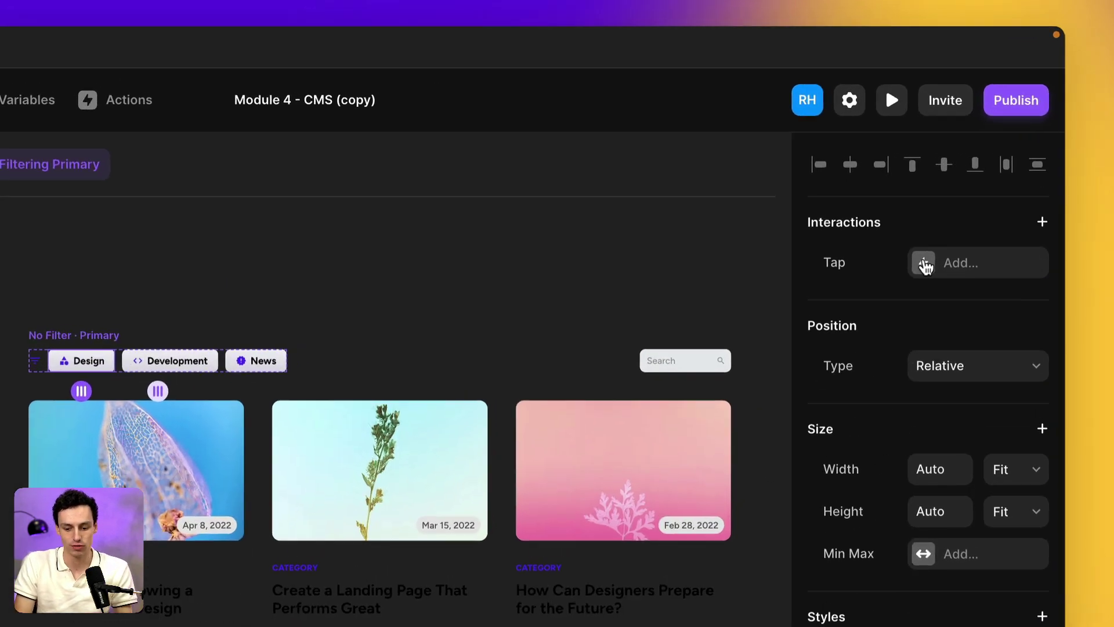
{"action": "left_click", "coordinate": [925, 264]}
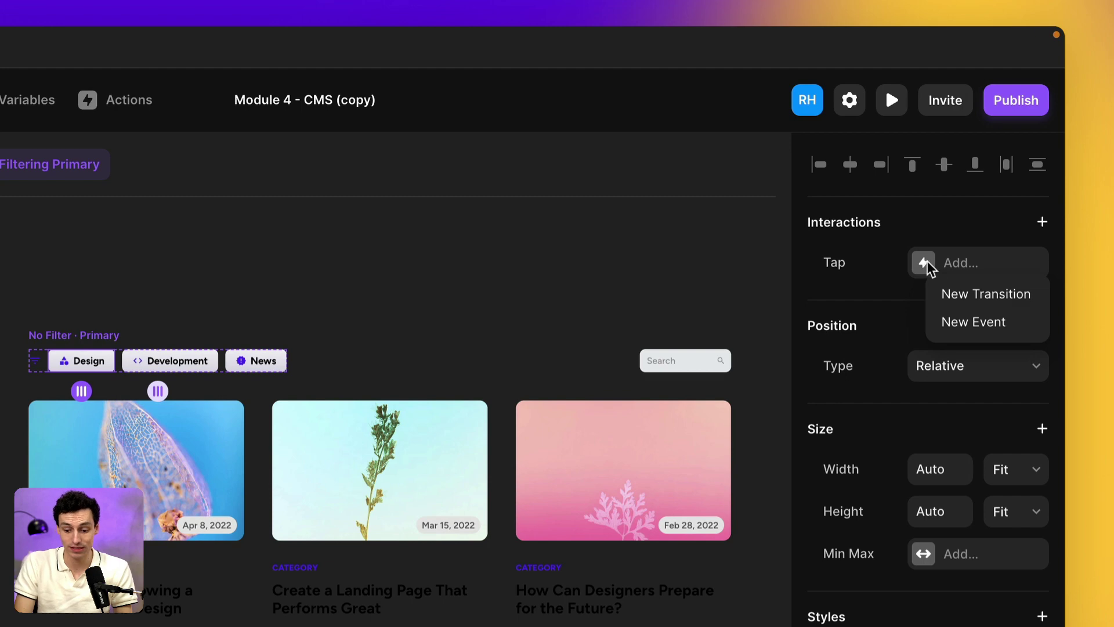
{"action": "left_click", "coordinate": [951, 294]}
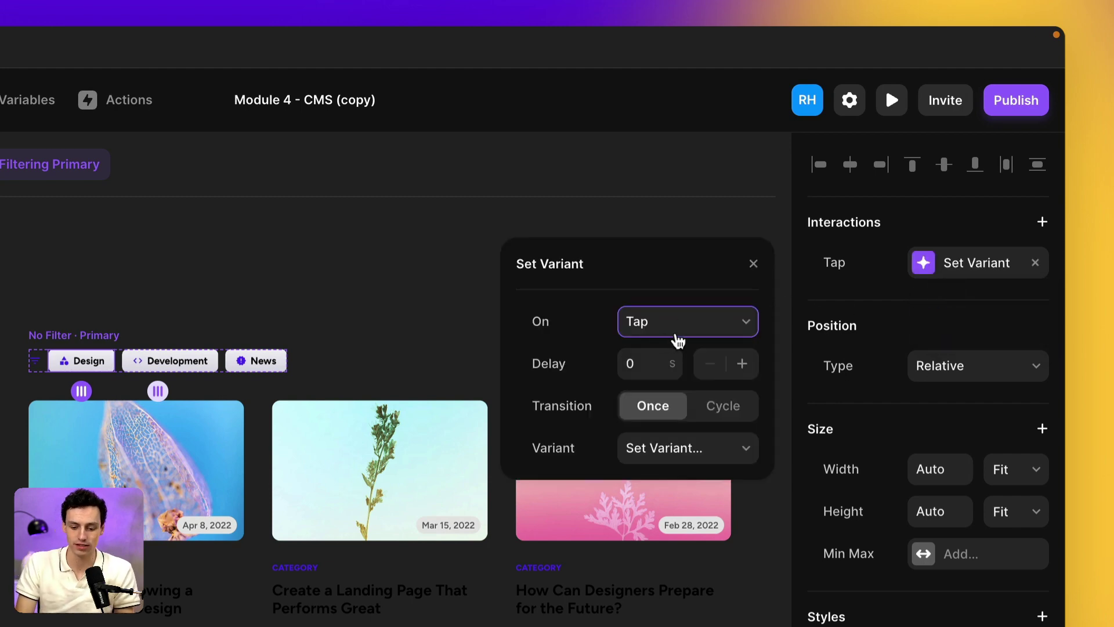
{"action": "left_click", "coordinate": [703, 450]}
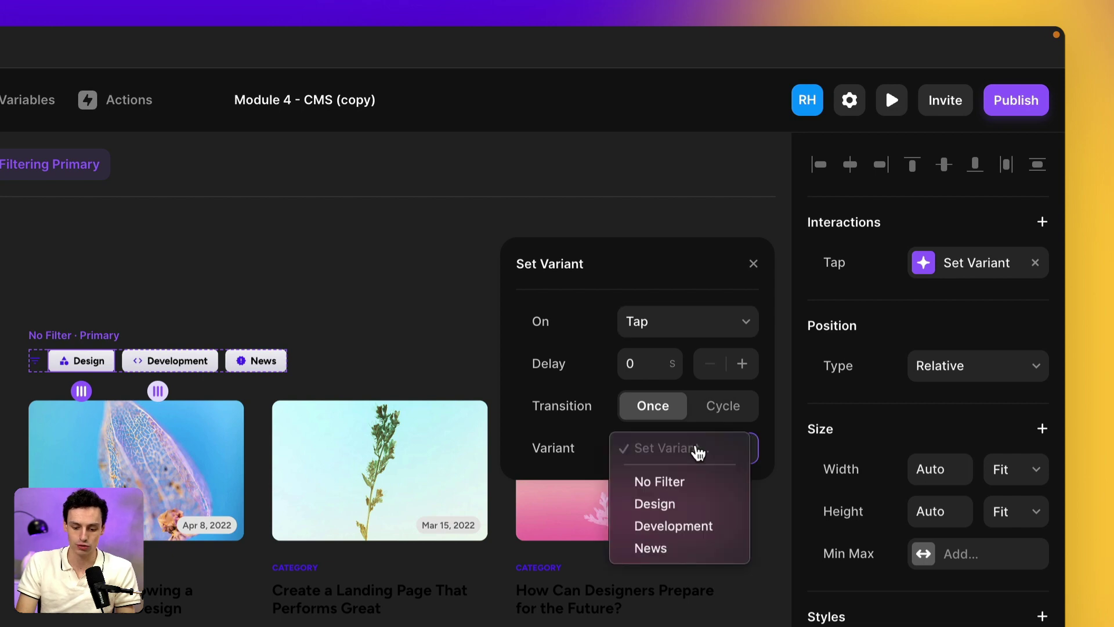
{"action": "left_click", "coordinate": [704, 512]}
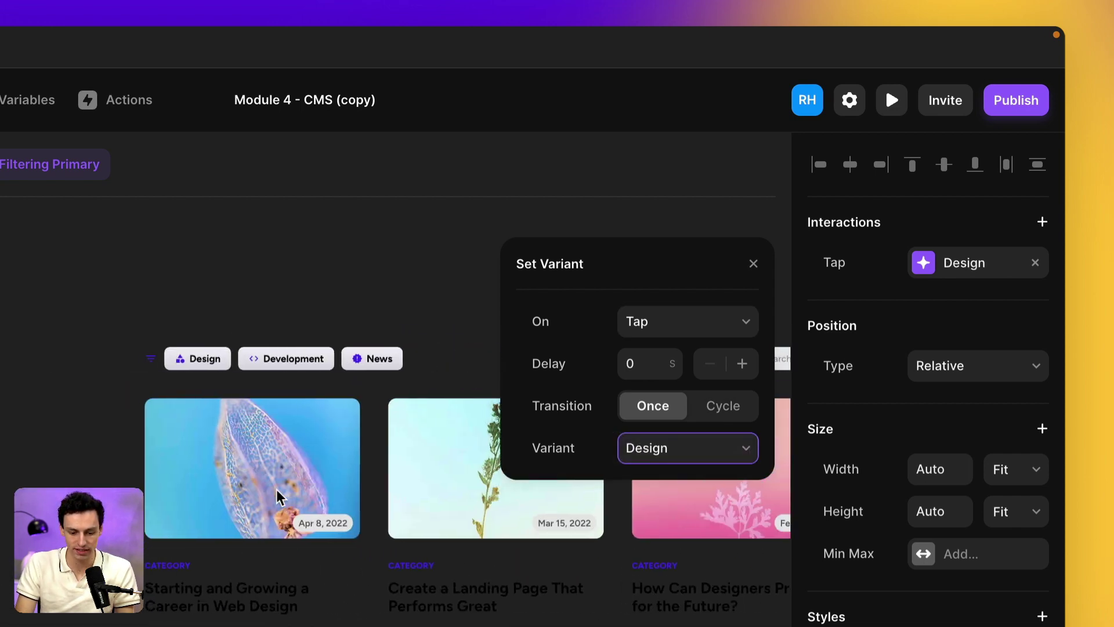
Step: Give the Development chip a Tap transition to the Development variant
{"action": "left_click", "coordinate": [300, 366]}
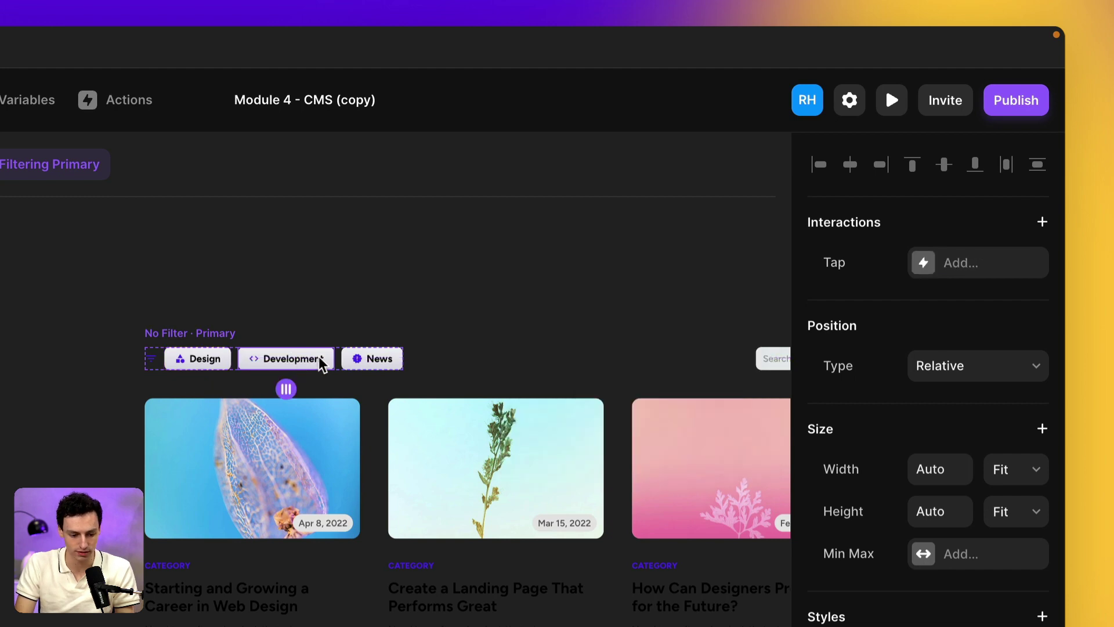
{"action": "left_click", "coordinate": [999, 268]}
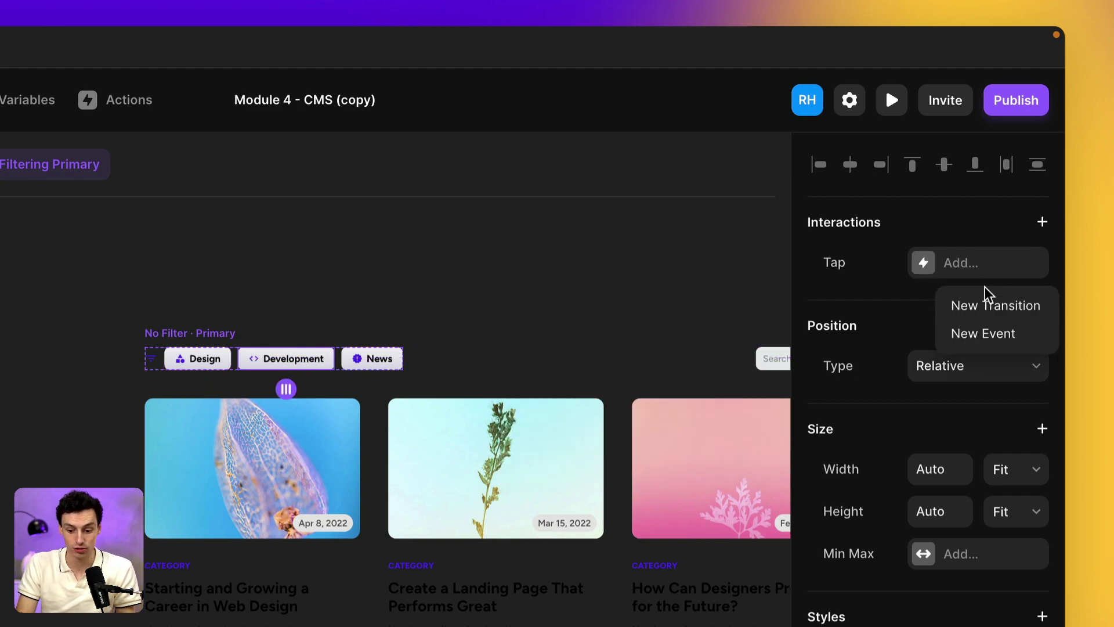
{"action": "left_click", "coordinate": [986, 305]}
{"action": "left_click", "coordinate": [668, 448]}
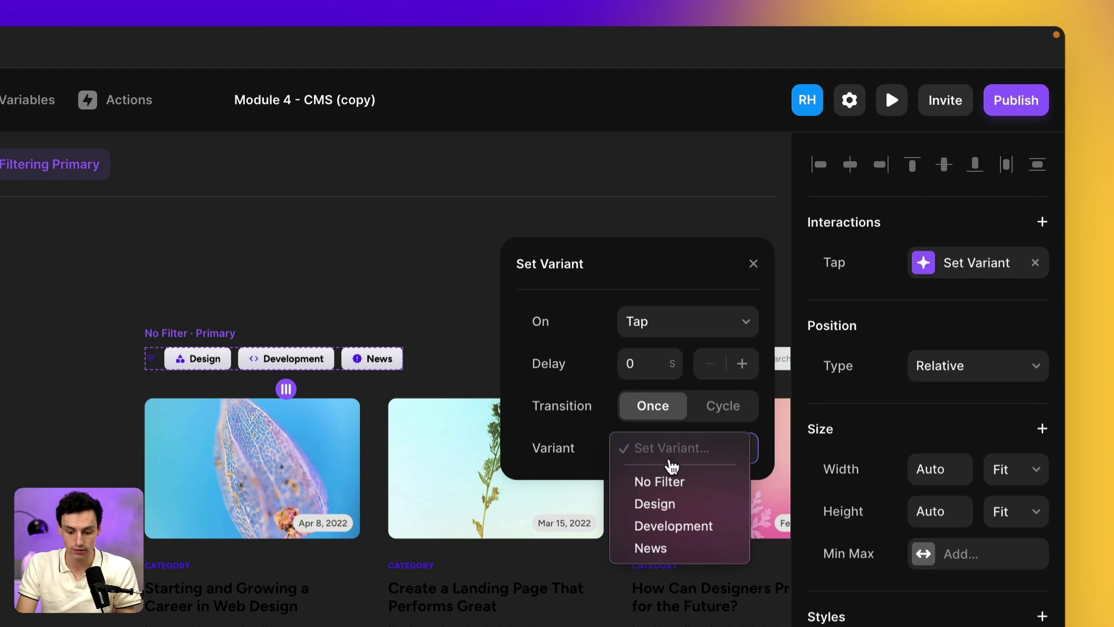
{"action": "left_click", "coordinate": [672, 527]}
Step: Add a new Tap transition to the News chip in the No Filter variant
{"action": "left_click", "coordinate": [396, 367]}
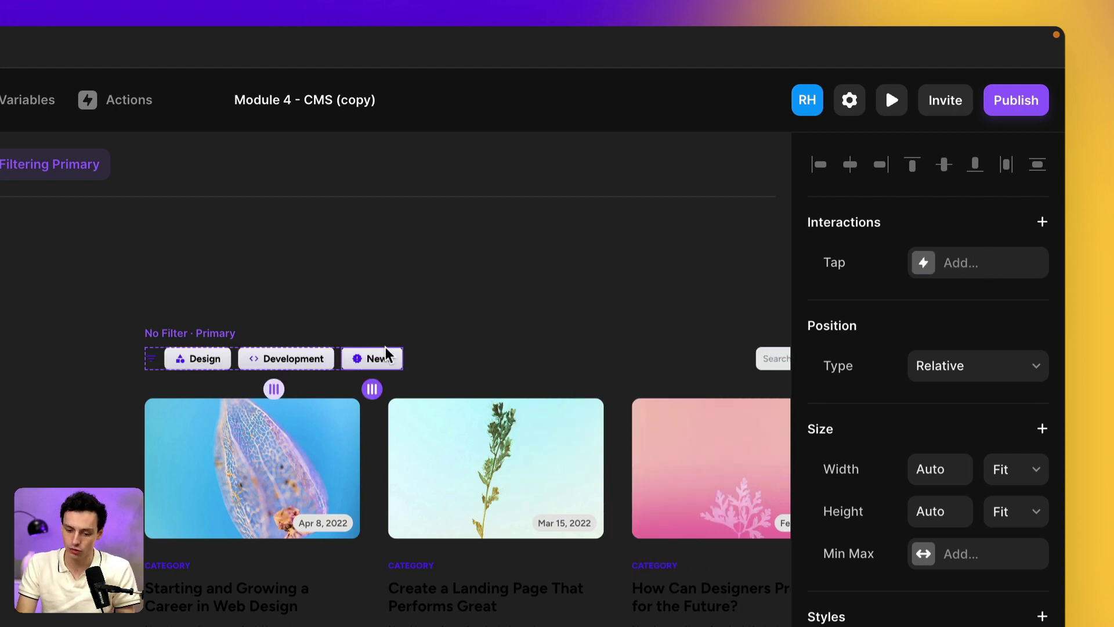
{"action": "left_click", "coordinate": [1014, 274]}
{"action": "left_click", "coordinate": [1001, 302]}
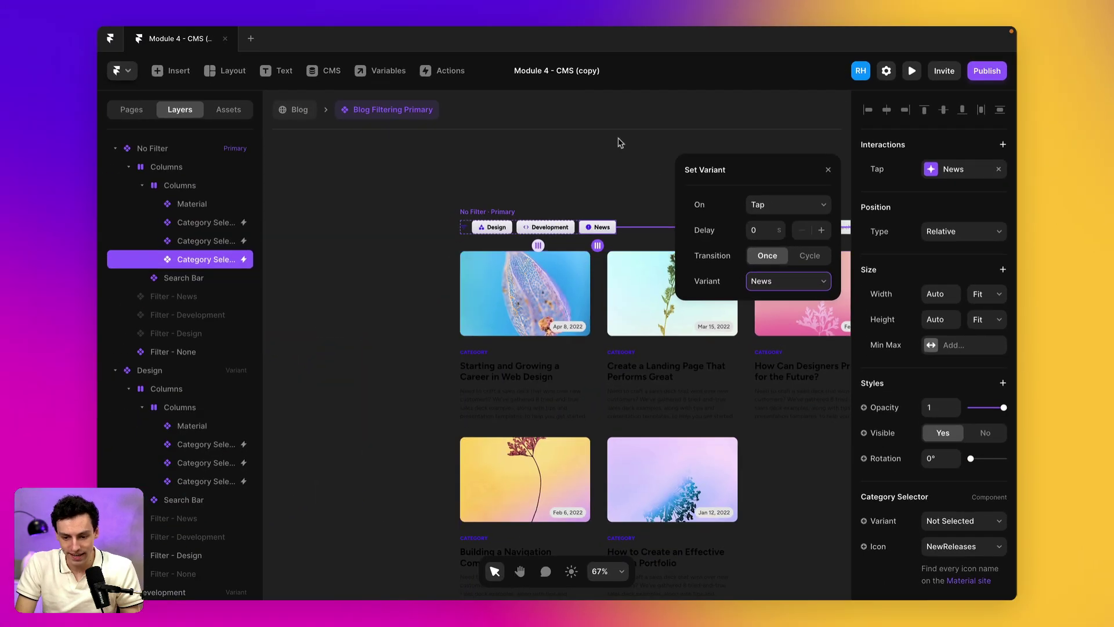
Step: Preview the blog page and tap through Design, Development, News, Development, ending on Design
{"action": "left_click", "coordinate": [912, 71]}
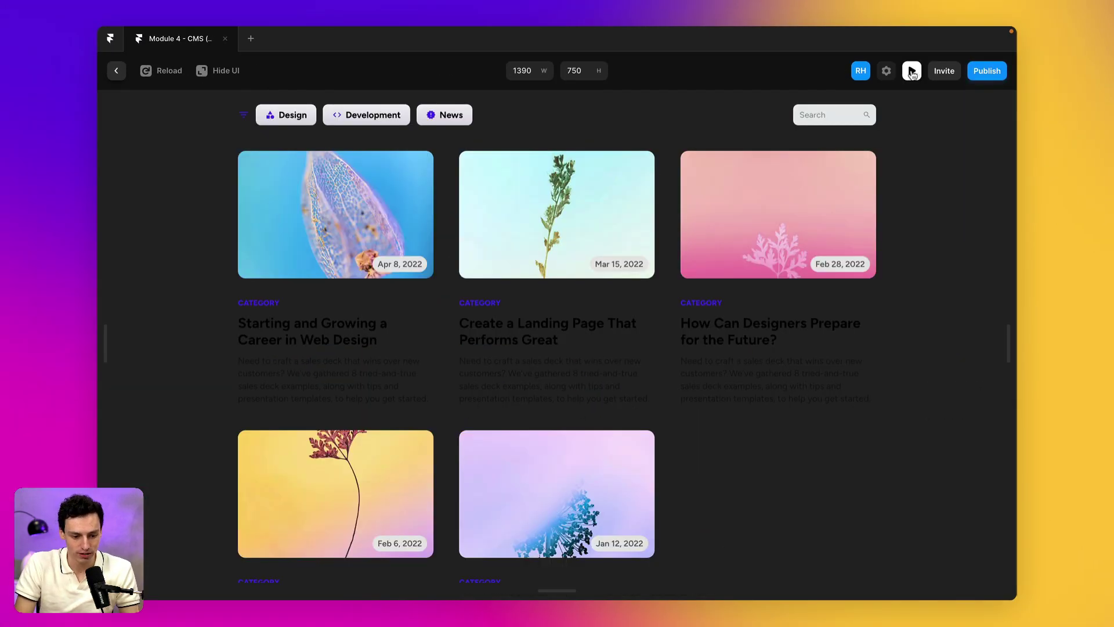
{"action": "left_click", "coordinate": [292, 122]}
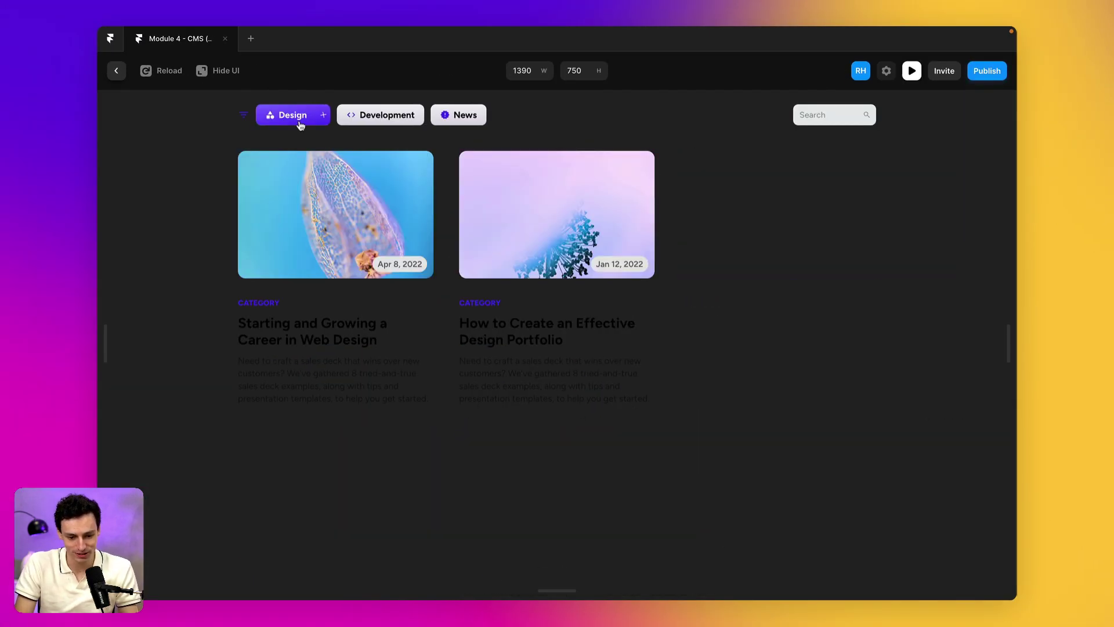
{"action": "left_click", "coordinate": [371, 116]}
{"action": "left_click", "coordinate": [470, 118]}
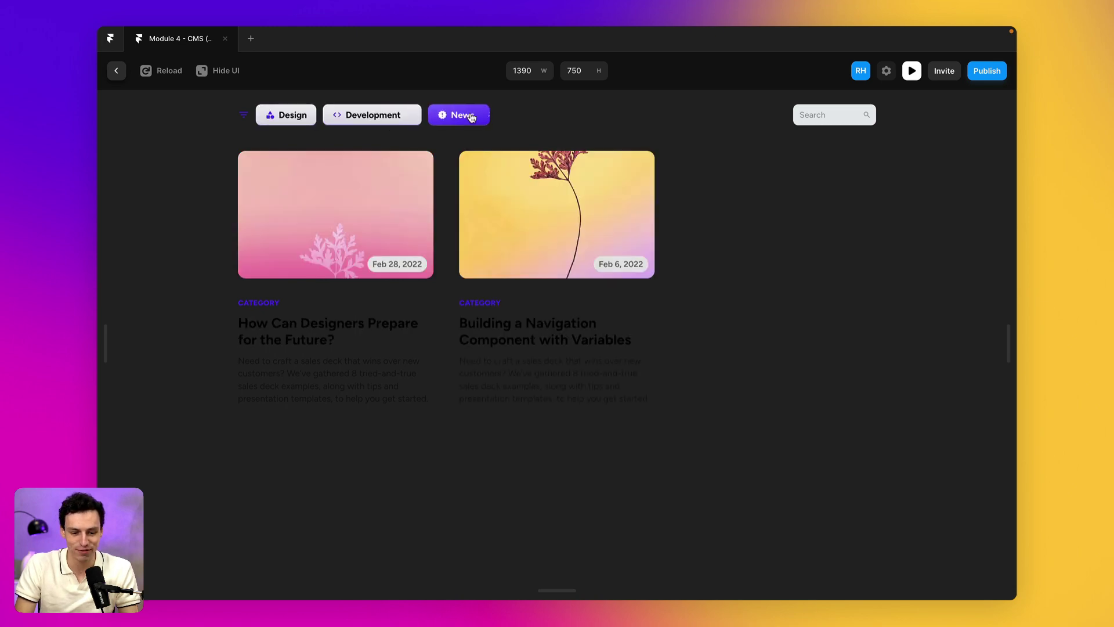
{"action": "left_click", "coordinate": [371, 115]}
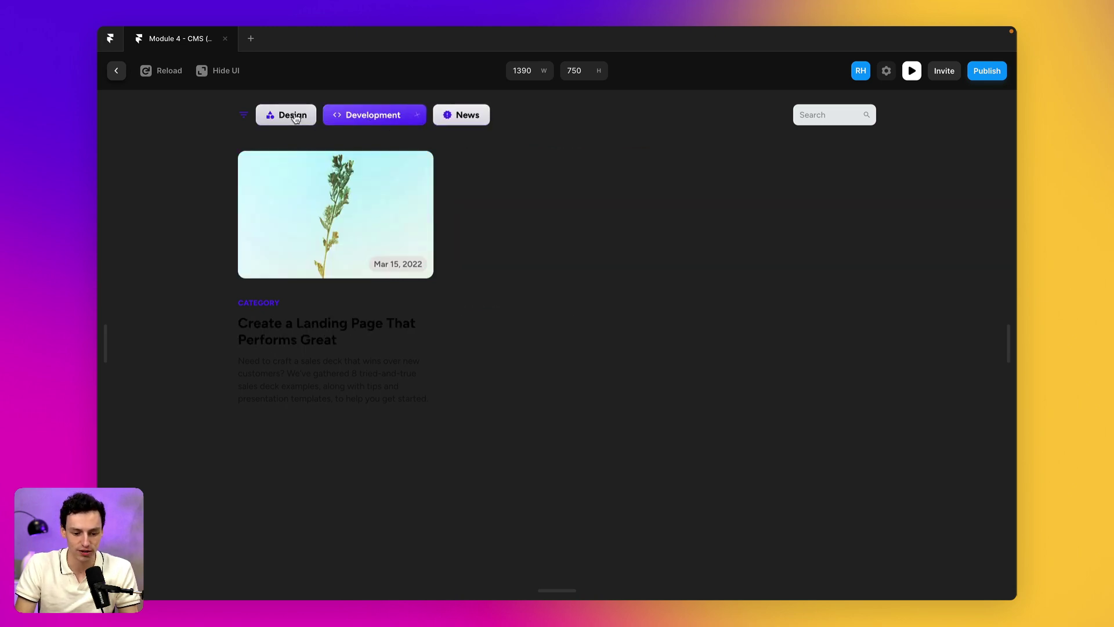
{"action": "left_click", "coordinate": [288, 115]}
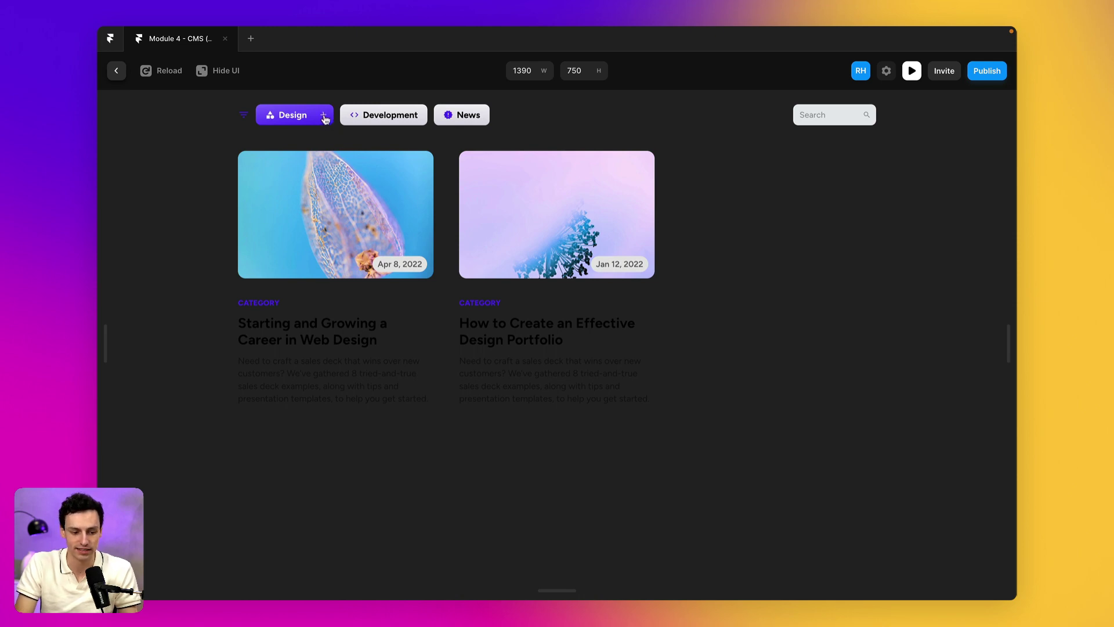
Step: Back in the editor, select the Design chip inside the Design variant
{"action": "left_click", "coordinate": [116, 70]}
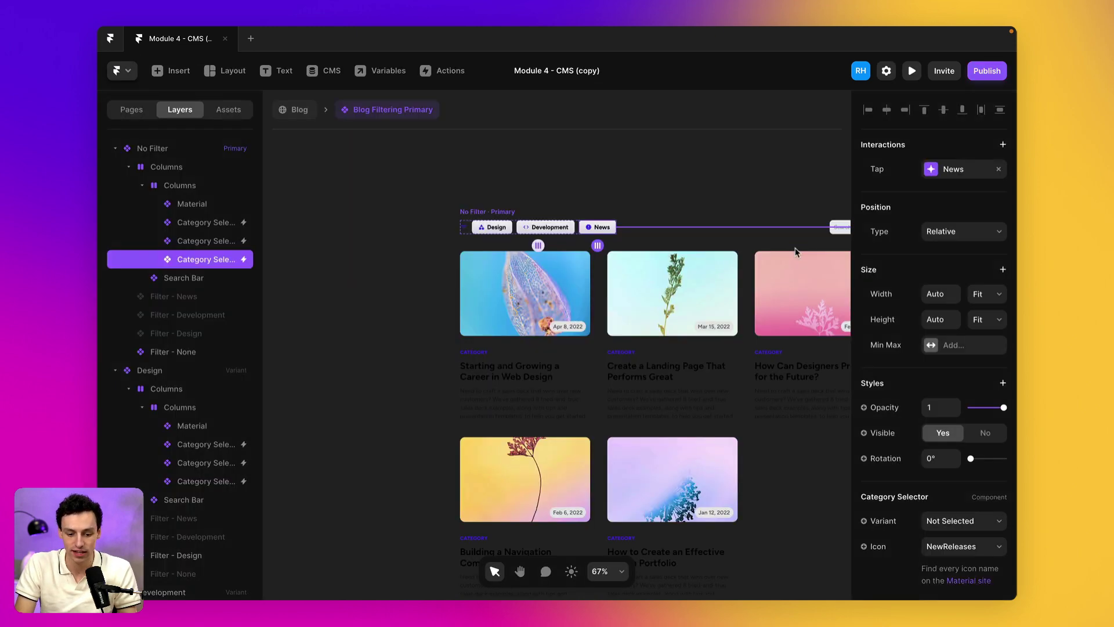
{"action": "left_click", "coordinate": [622, 198]}
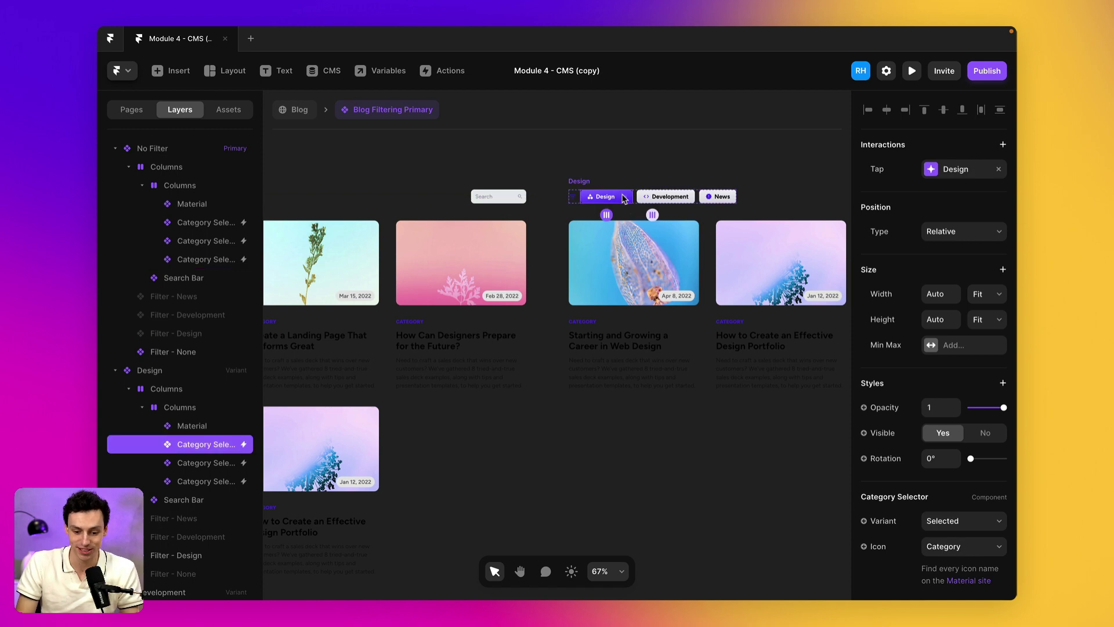
{"action": "scroll", "coordinate": [624, 199], "scroll_direction": "down", "scroll_amount": 2}
{"action": "scroll", "coordinate": [638, 220], "scroll_direction": "right", "scroll_amount": 5}
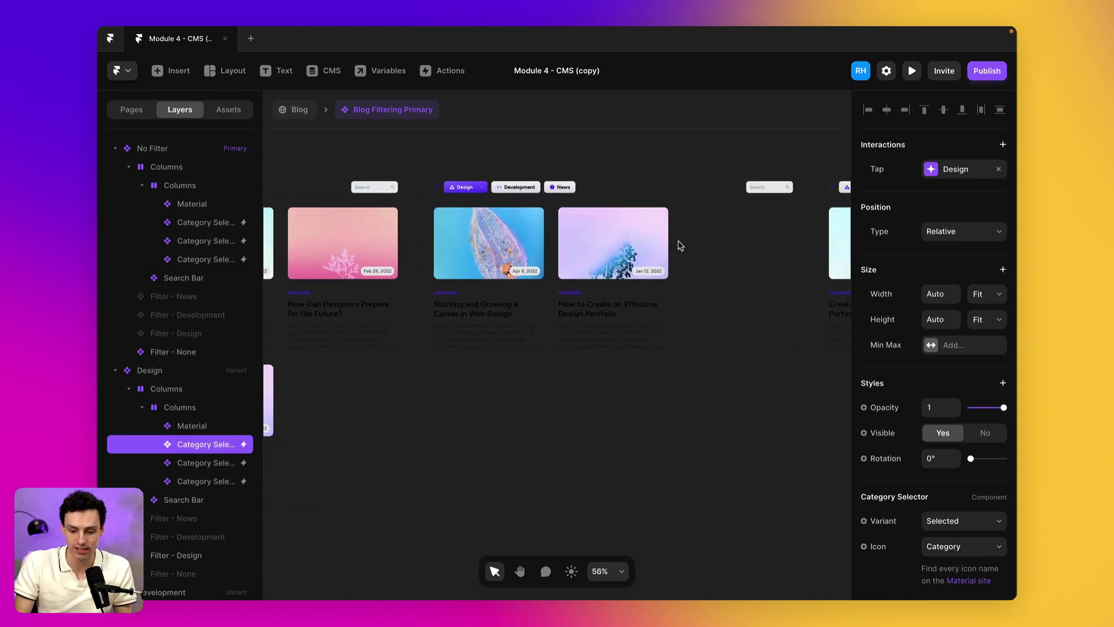
{"action": "left_click", "coordinate": [446, 173]}
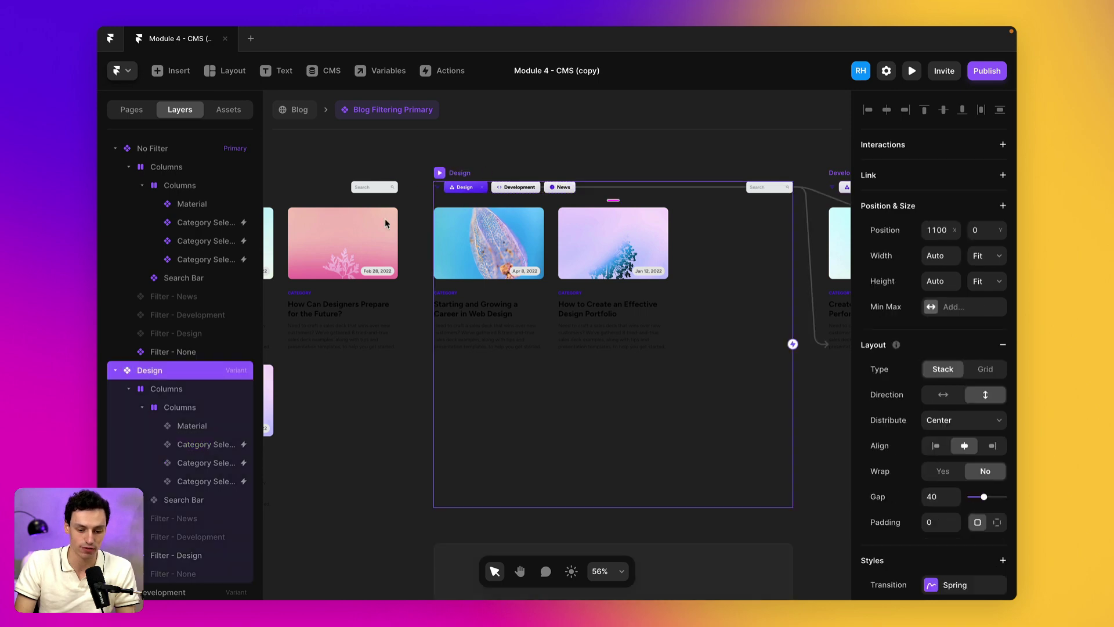
{"action": "left_click", "coordinate": [484, 173]}
{"action": "left_click", "coordinate": [470, 188]}
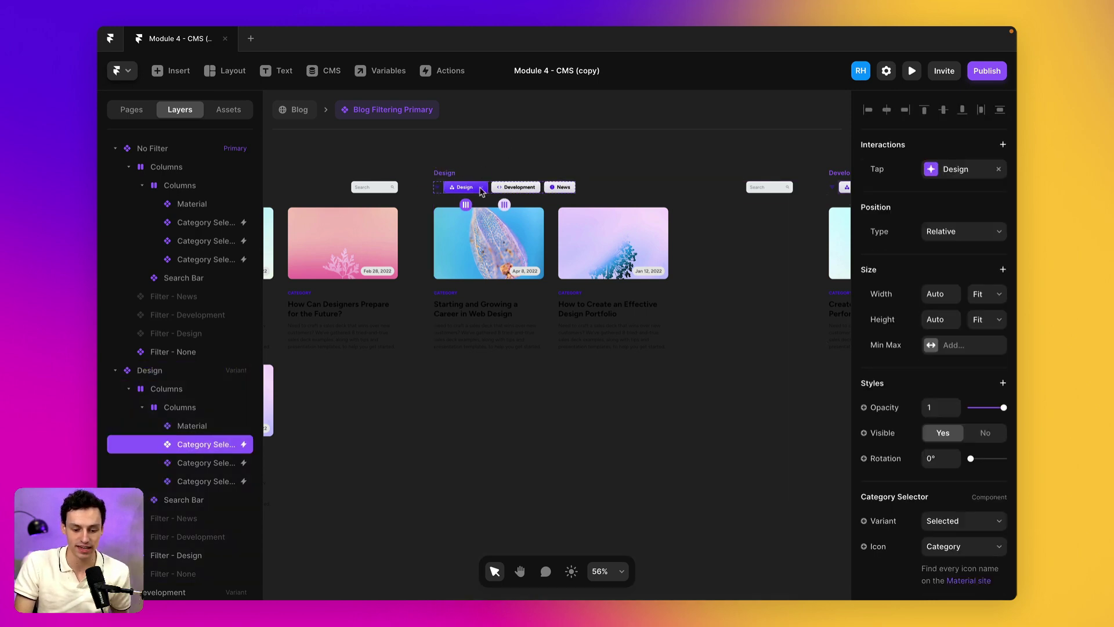
{"action": "scroll", "coordinate": [481, 191], "scroll_direction": "up", "scroll_amount": 5}
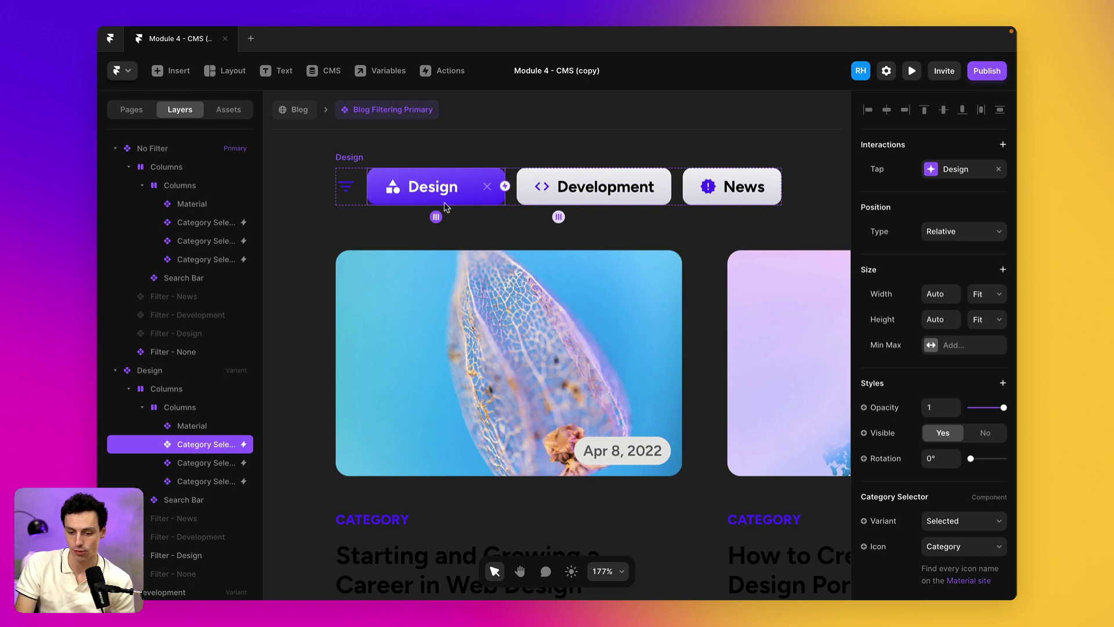
Step: Make the Design chip's Tap interaction switch to the No Filter variant
{"action": "left_click", "coordinate": [932, 174]}
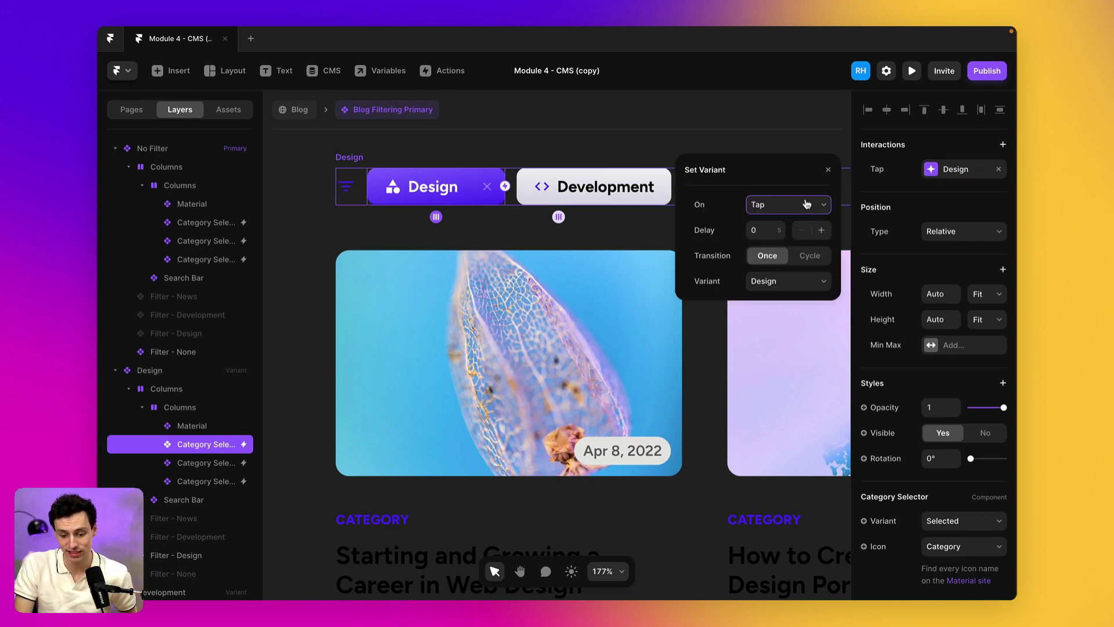
{"action": "left_click", "coordinate": [808, 279]}
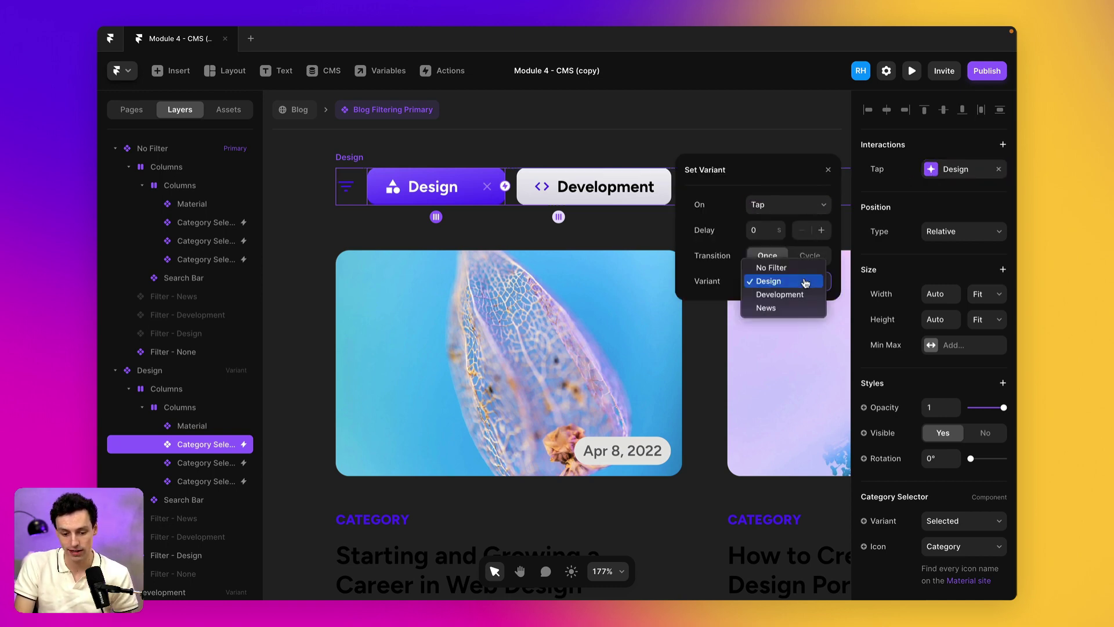
{"action": "left_click", "coordinate": [766, 266]}
{"action": "scroll", "coordinate": [542, 281], "scroll_direction": "down", "scroll_amount": 2}
{"action": "scroll", "coordinate": [542, 281], "scroll_direction": "down", "scroll_amount": 6}
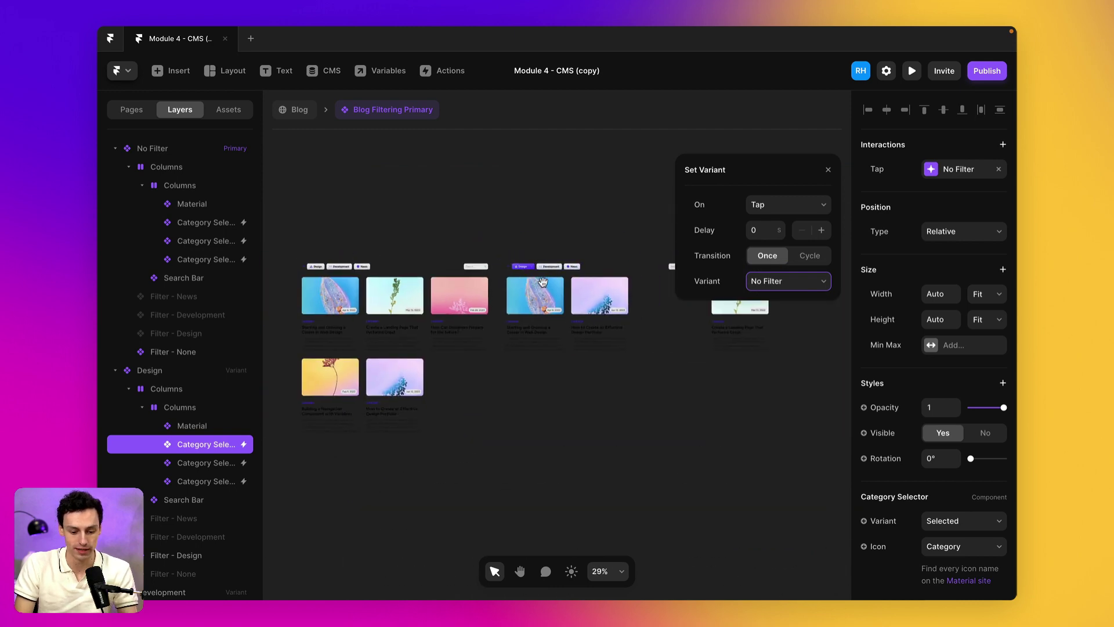
{"action": "key", "text": "Escape"}
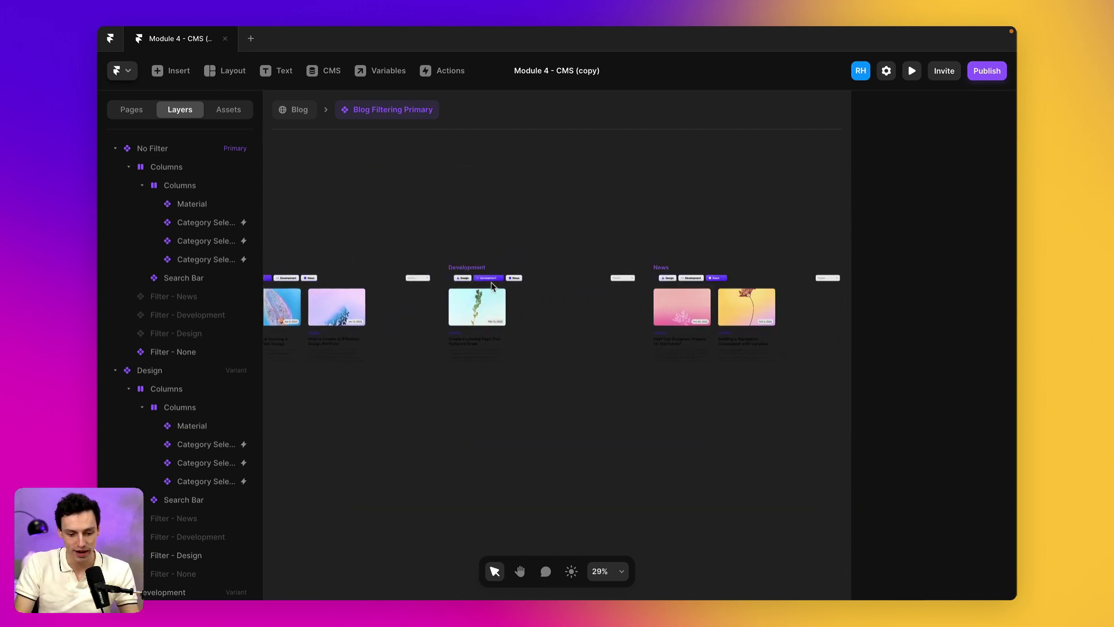
Step: Make the Development chip's Tap interaction switch to No Filter
{"action": "left_click", "coordinate": [490, 280]}
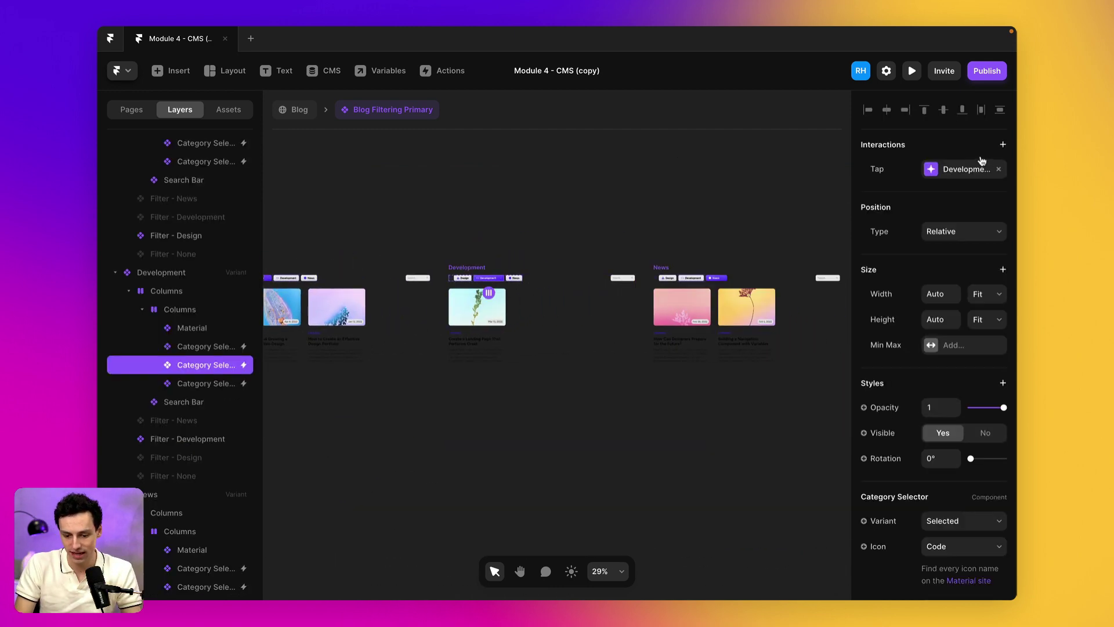
{"action": "left_click", "coordinate": [965, 180]}
{"action": "left_click", "coordinate": [785, 279]}
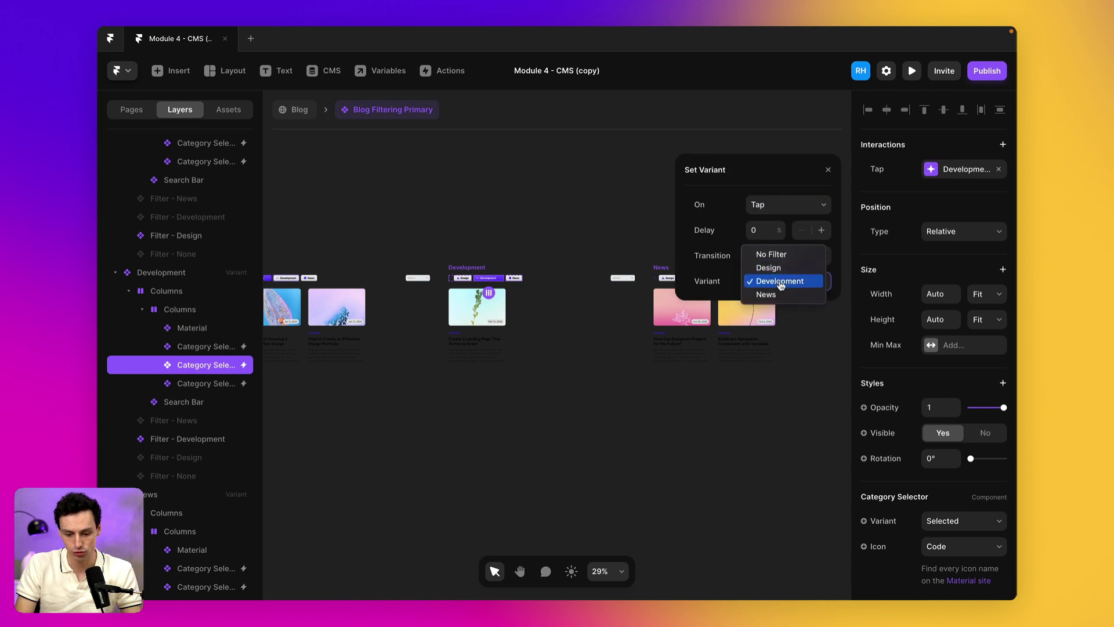
{"action": "left_click", "coordinate": [767, 251]}
Step: Make the News chip's Tap interaction switch to No Filter
{"action": "scroll", "coordinate": [655, 272], "scroll_direction": "right", "scroll_amount": 5}
{"action": "left_click", "coordinate": [576, 276]}
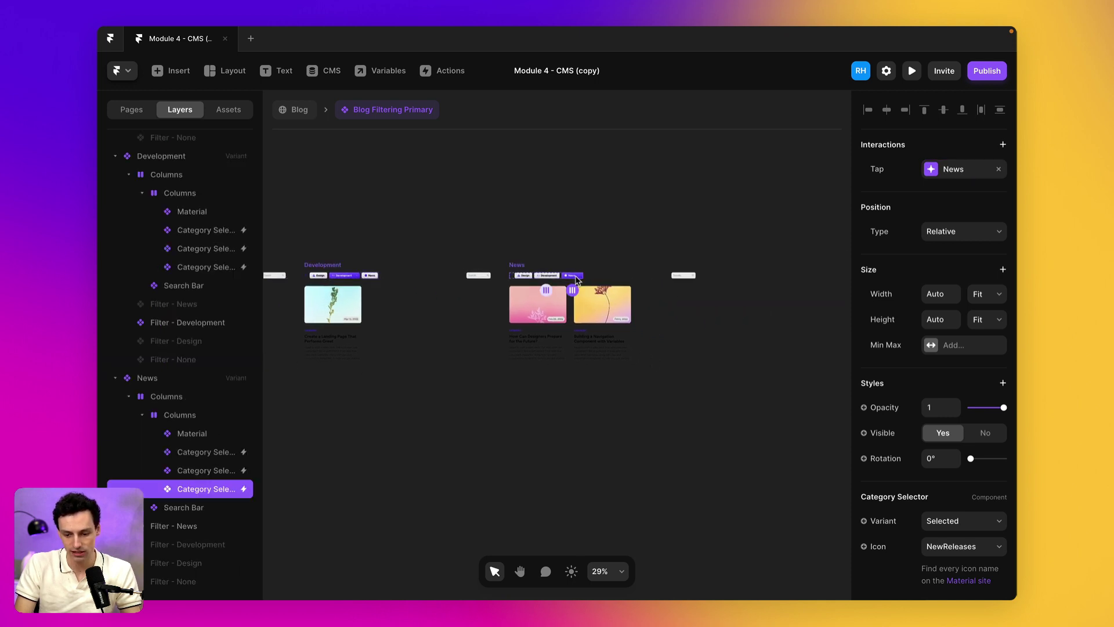
{"action": "left_click", "coordinate": [940, 169]}
{"action": "left_click", "coordinate": [766, 279]}
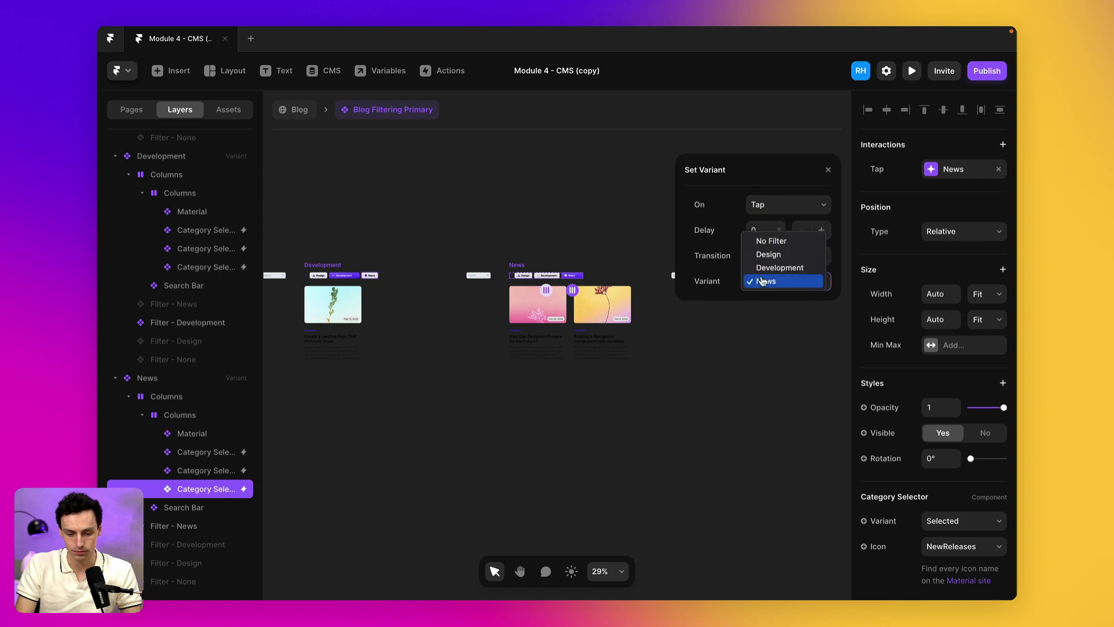
{"action": "left_click", "coordinate": [784, 242]}
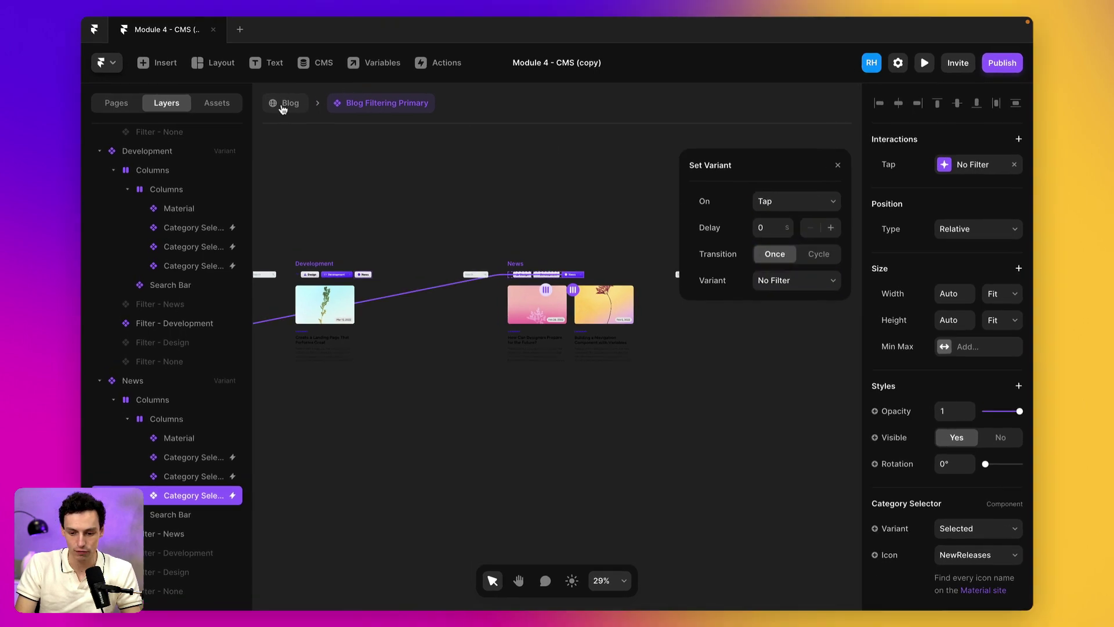
Step: Preview the Blog page, toggle the Design filter on and off, and try the search box
{"action": "left_click", "coordinate": [296, 110]}
{"action": "left_click", "coordinate": [997, 13]}
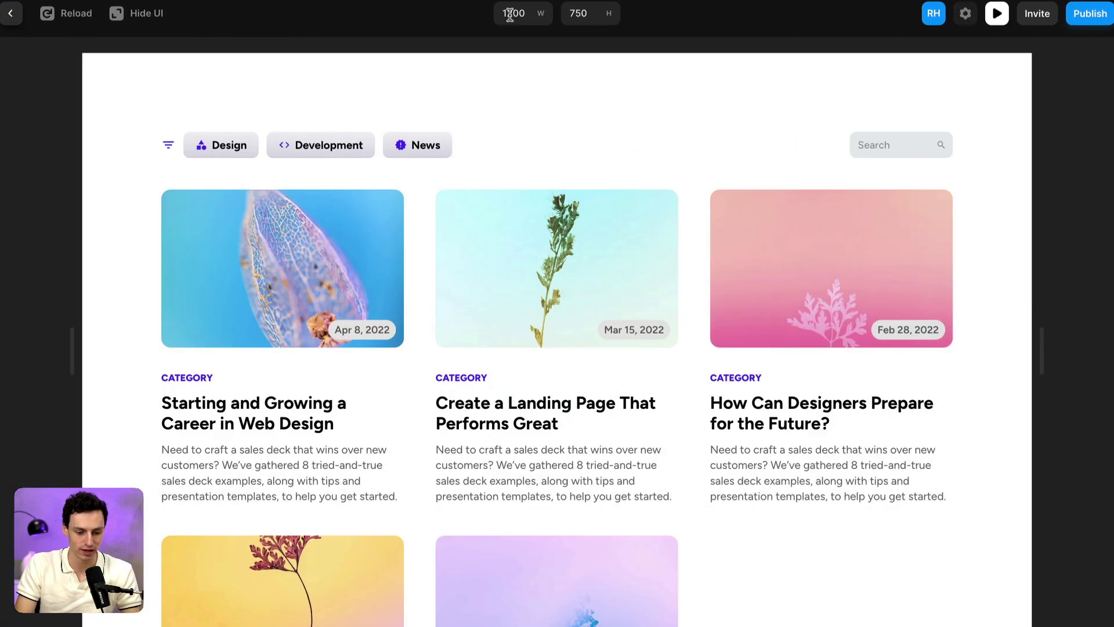
{"action": "left_click", "coordinate": [237, 148]}
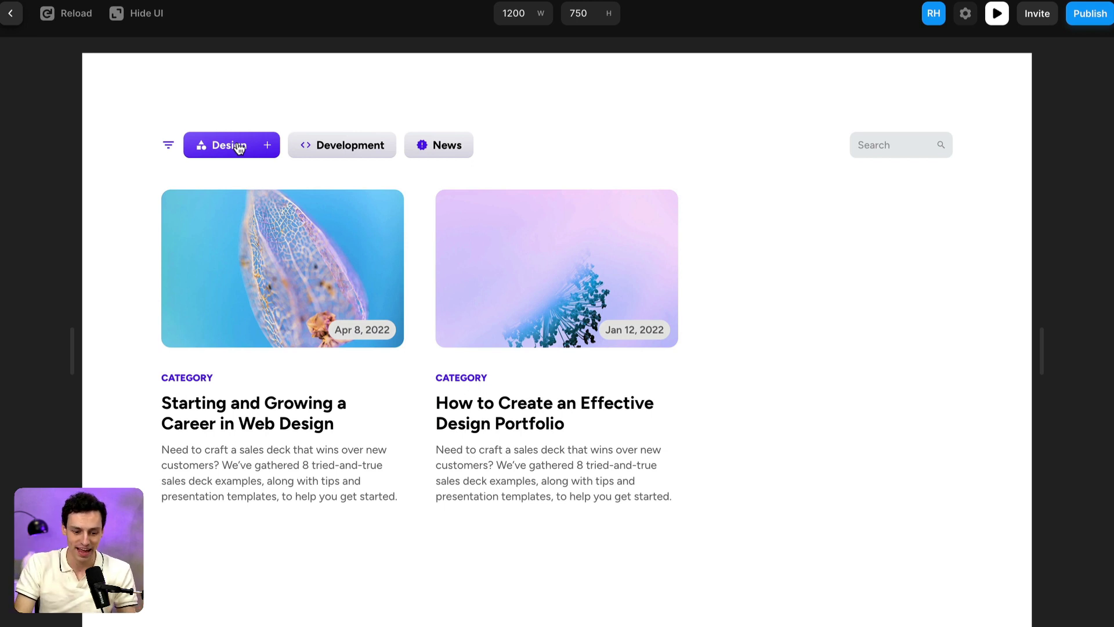
{"action": "left_click", "coordinate": [269, 146]}
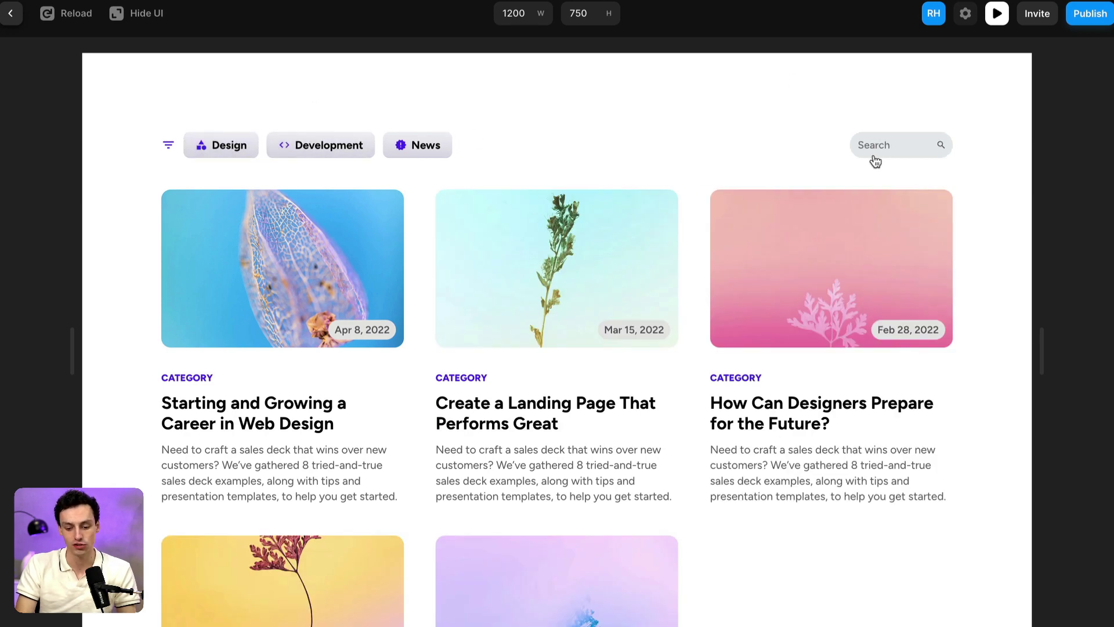
{"action": "left_click", "coordinate": [880, 156]}
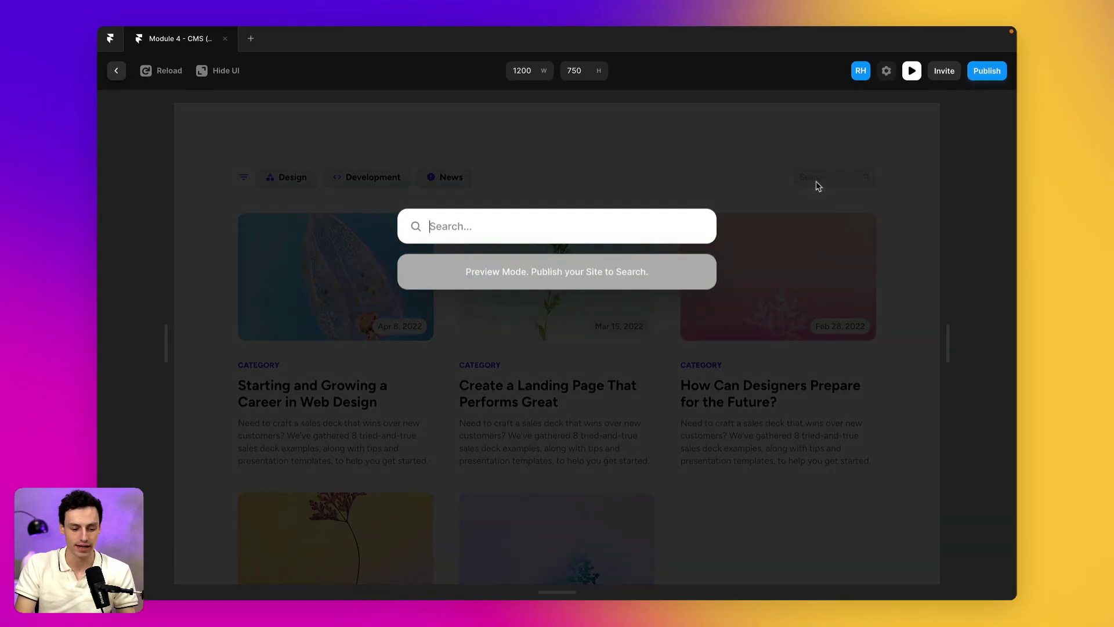
{"action": "left_click", "coordinate": [623, 152]}
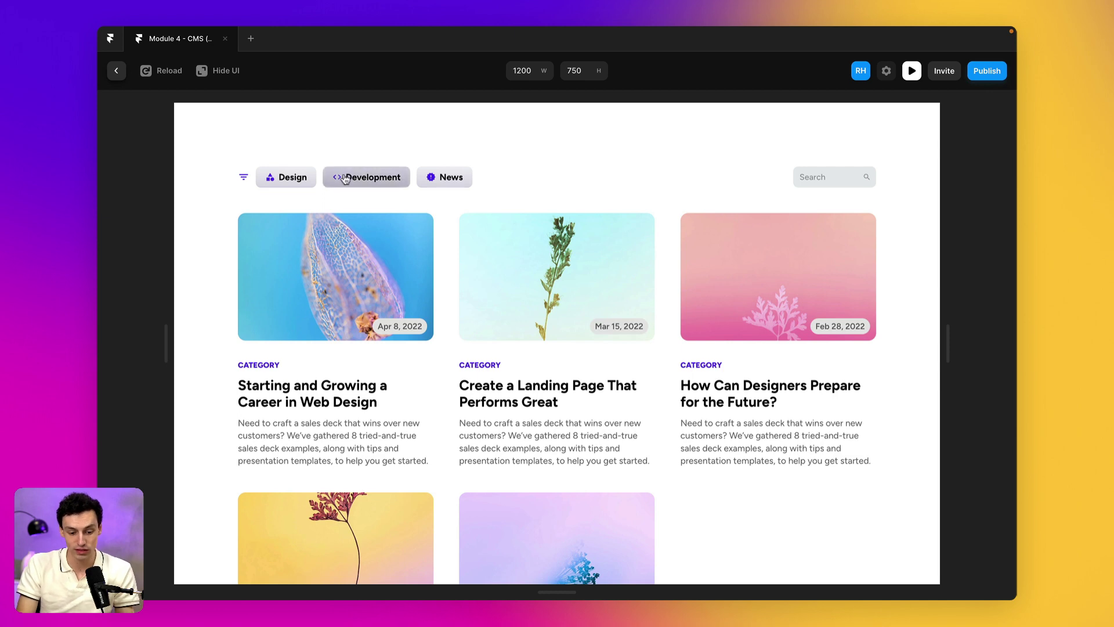
Step: Cycle through the Development, News, Design and Development filters, ending on Development
{"action": "left_click", "coordinate": [366, 177]}
{"action": "left_click", "coordinate": [445, 177]}
{"action": "left_click", "coordinate": [349, 184]}
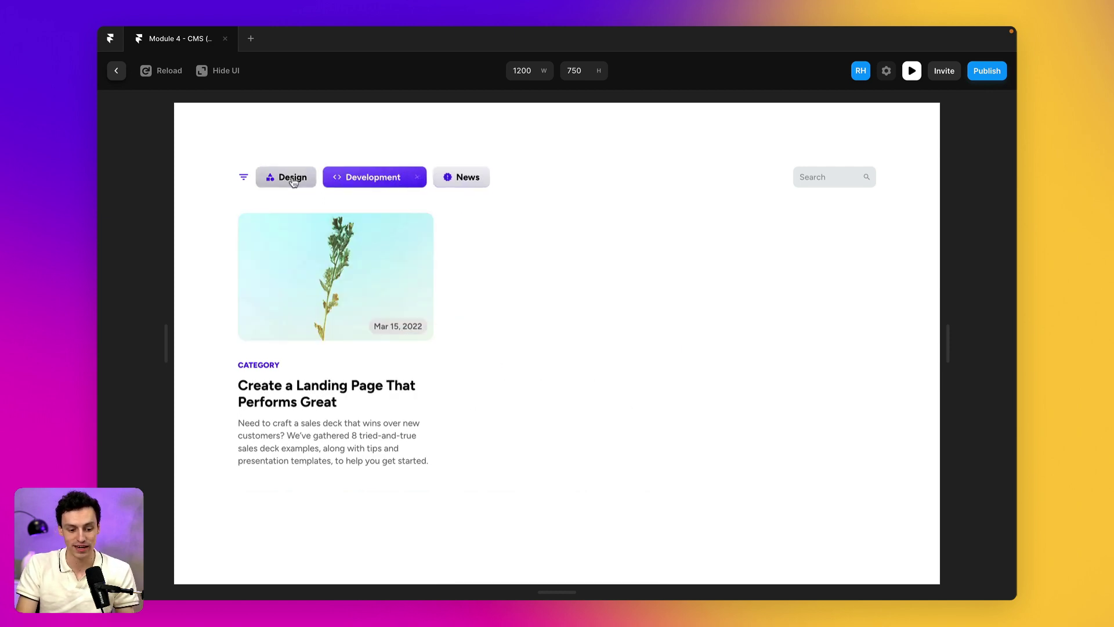
{"action": "left_click", "coordinate": [287, 177]}
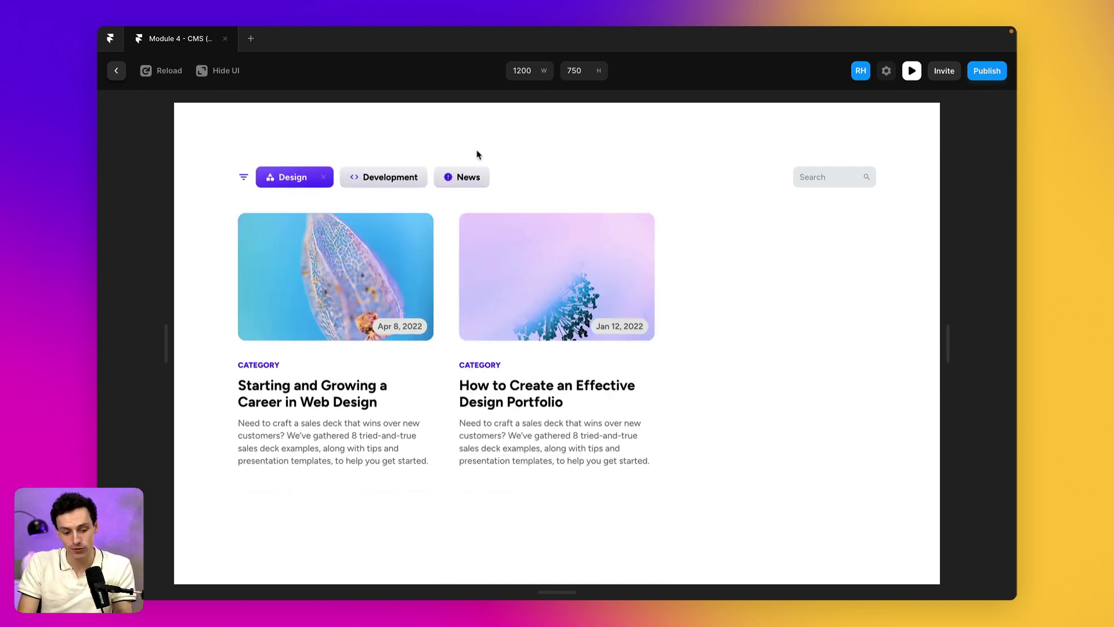
{"action": "left_click", "coordinate": [384, 177]}
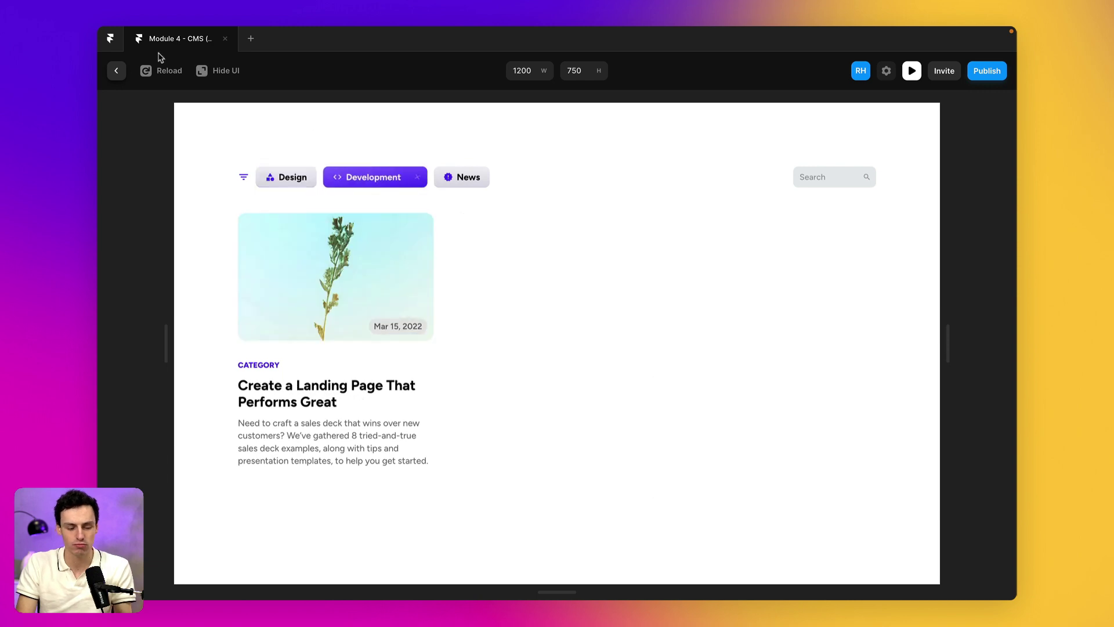
Step: Exit the preview and open the Blog Filtering Primary component for editing
{"action": "left_click", "coordinate": [116, 71]}
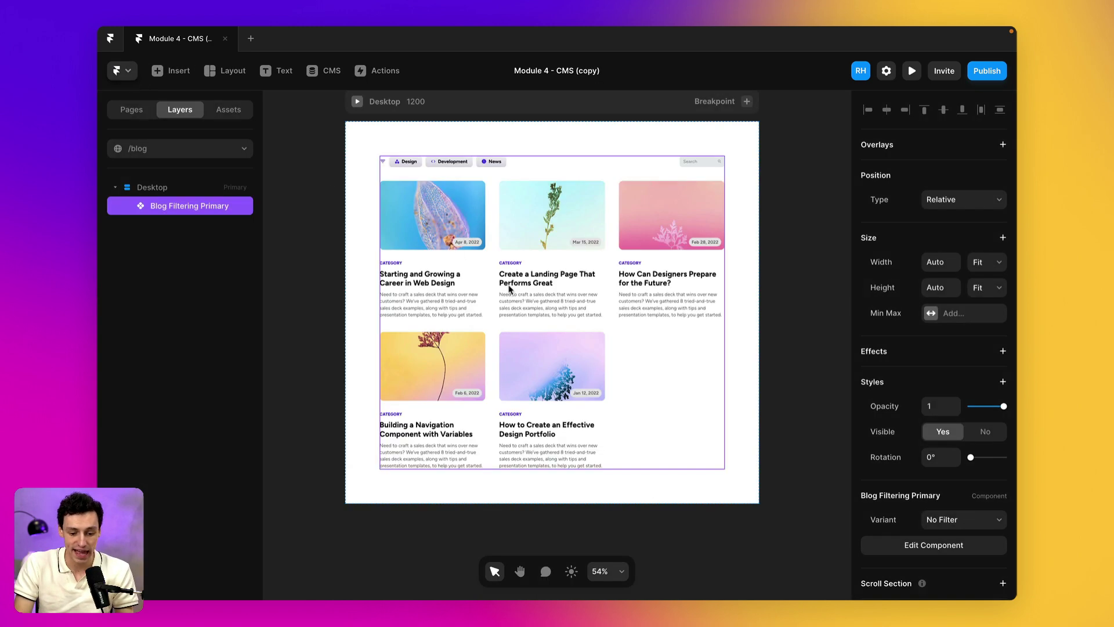
{"action": "double_click", "coordinate": [607, 269]}
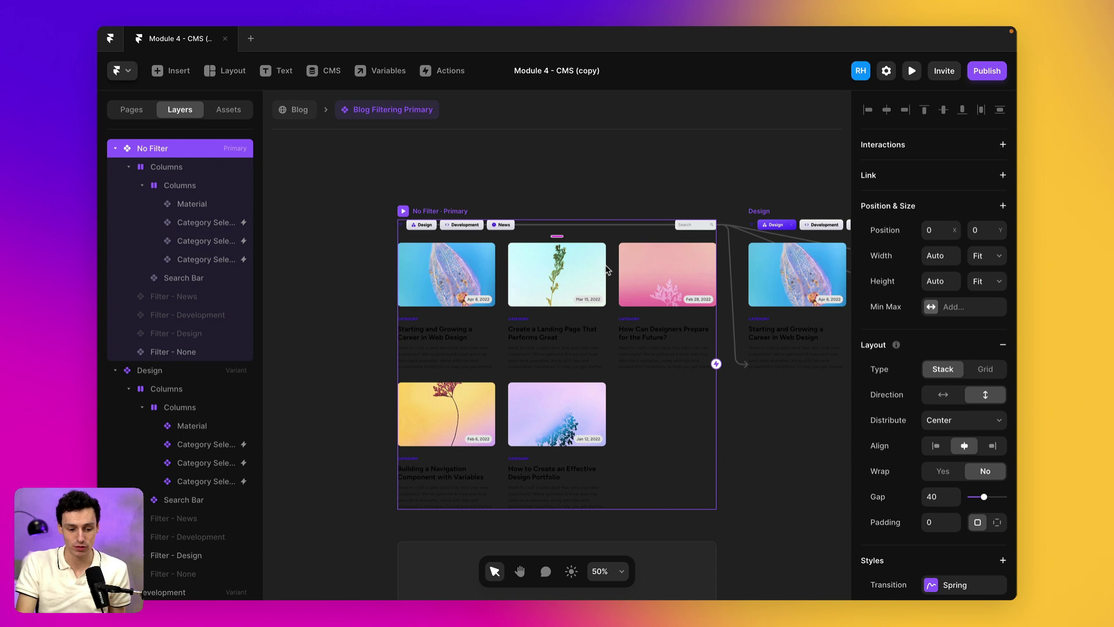
{"action": "scroll", "coordinate": [581, 256], "scroll_direction": "down", "scroll_amount": 5}
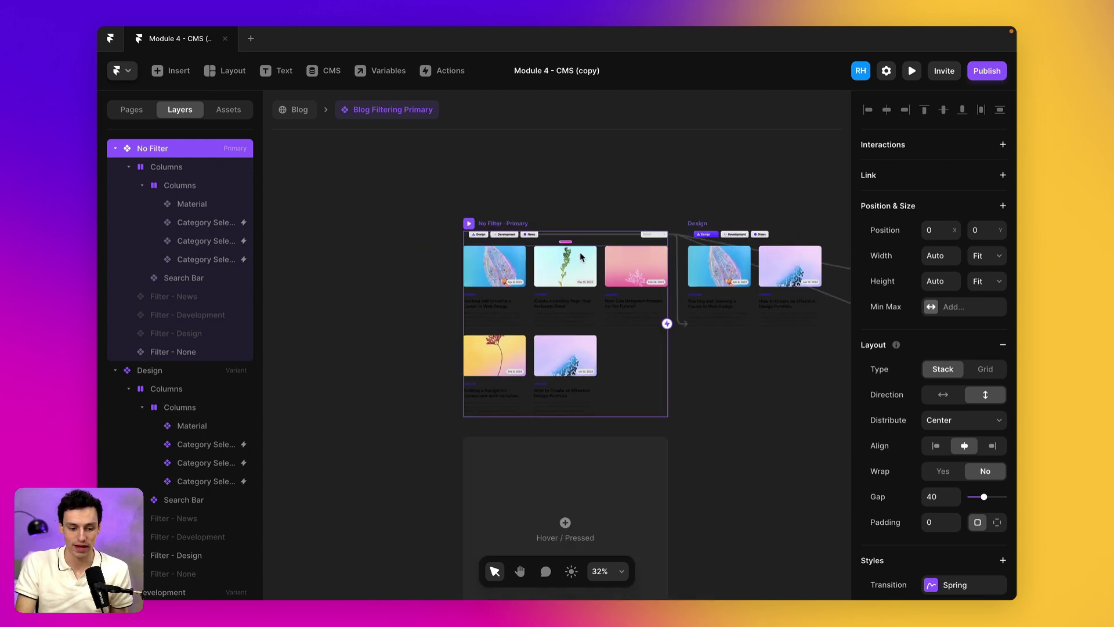
Step: Browse the Dropdown Flex, Filter - Design and Filter - Development components in Assets
{"action": "left_click", "coordinate": [238, 108]}
{"action": "left_click", "coordinate": [193, 243]}
{"action": "left_click", "coordinate": [191, 261]}
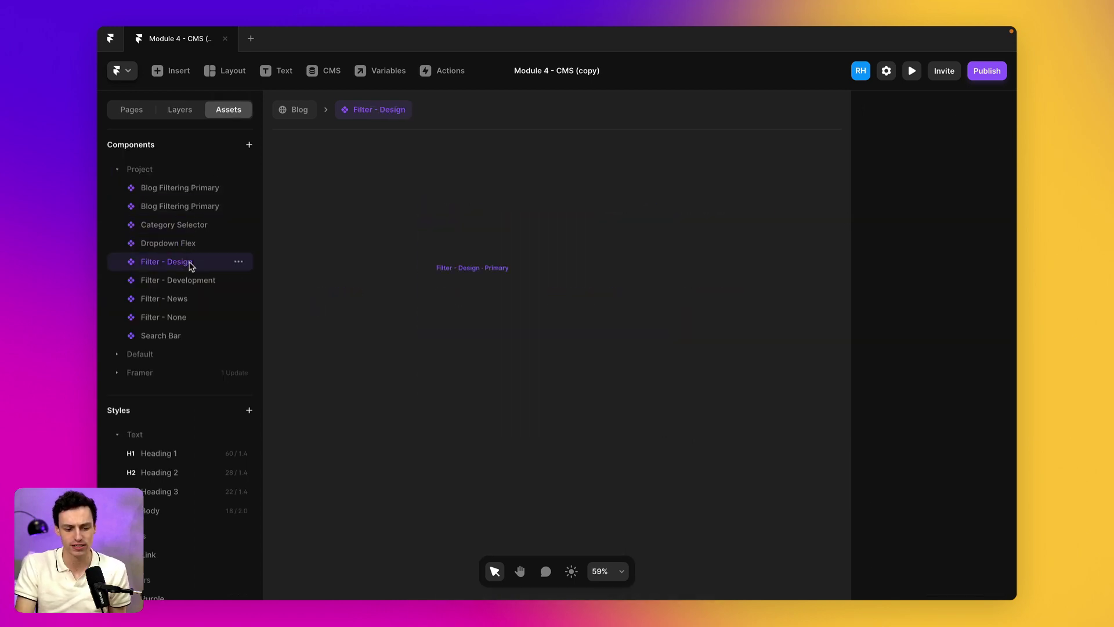
{"action": "left_click", "coordinate": [193, 280]}
{"action": "left_click", "coordinate": [292, 110]}
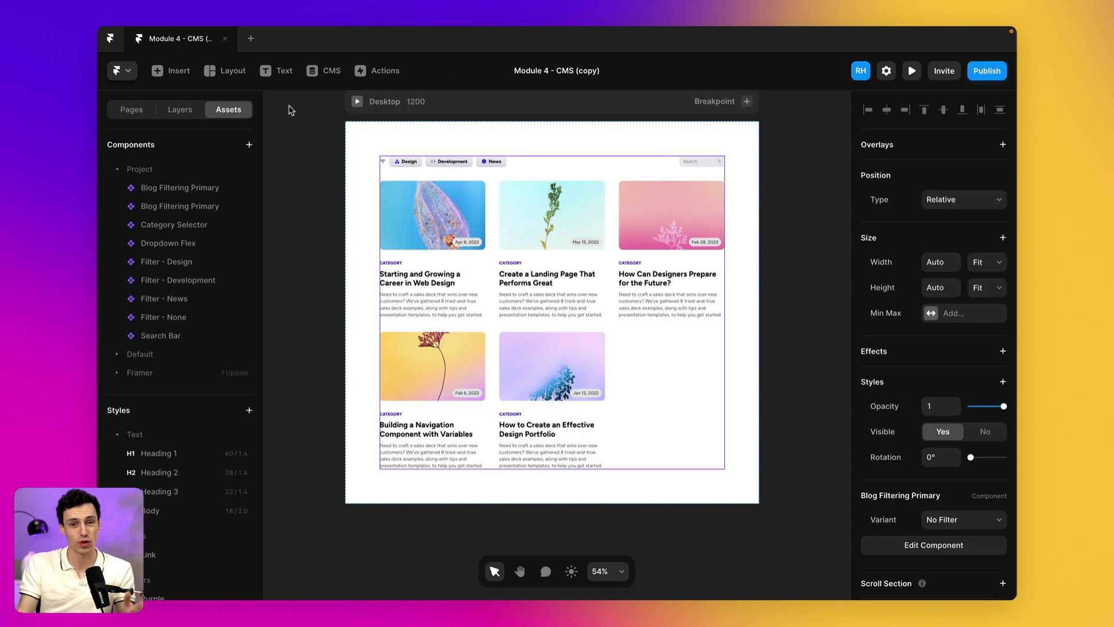